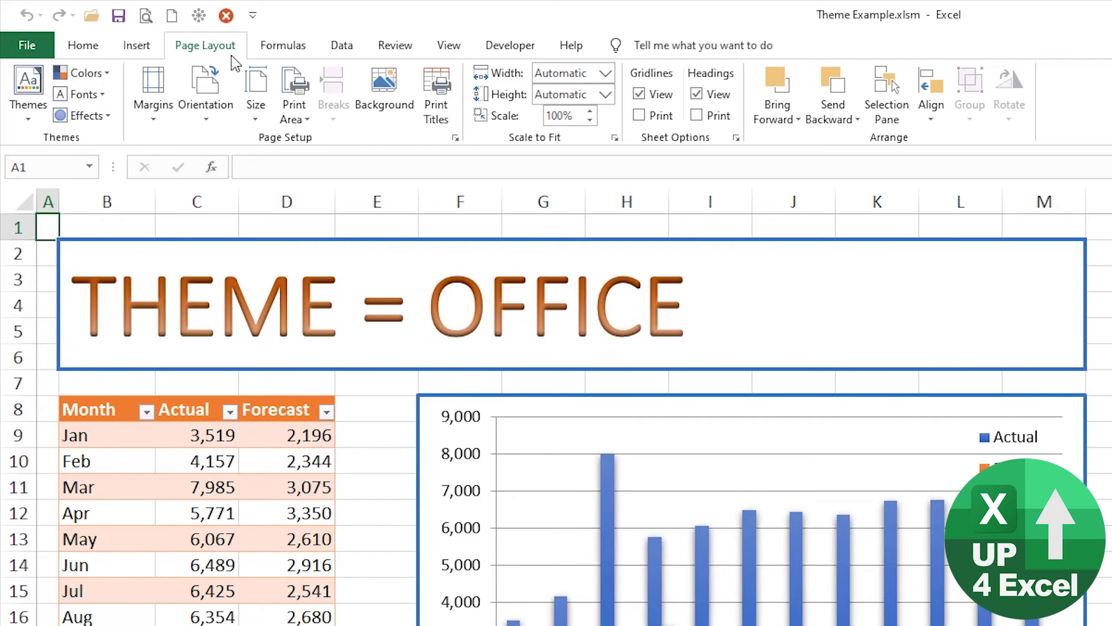
- Start a new custom theme color set for the workbook and name it FROZEN II Too
{"action": "left_click", "coordinate": [107, 79]}
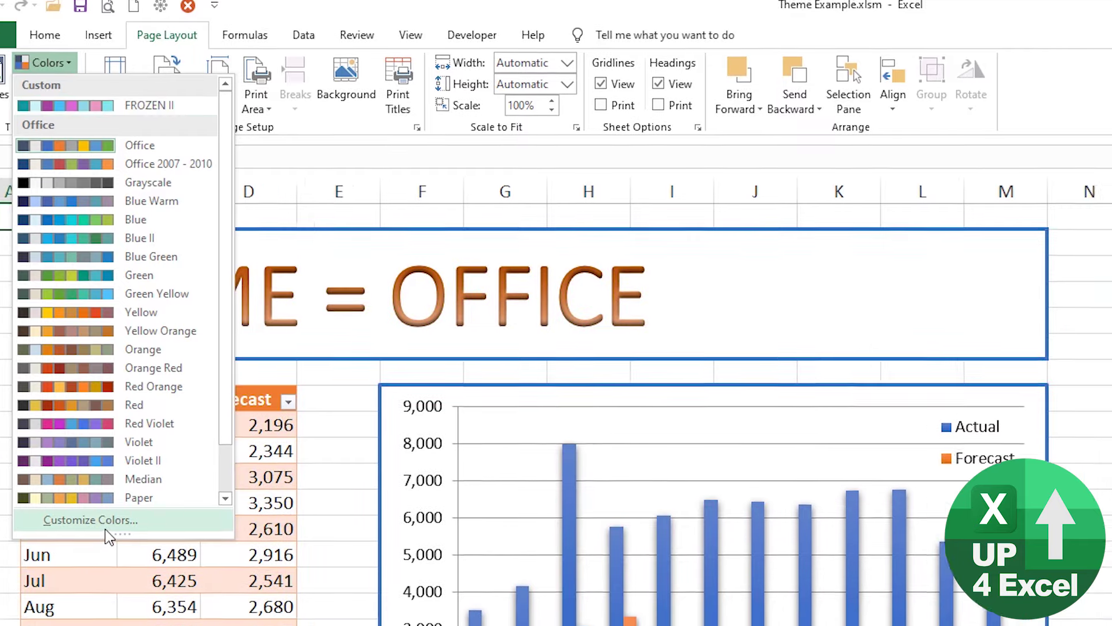
{"action": "left_click", "coordinate": [91, 520]}
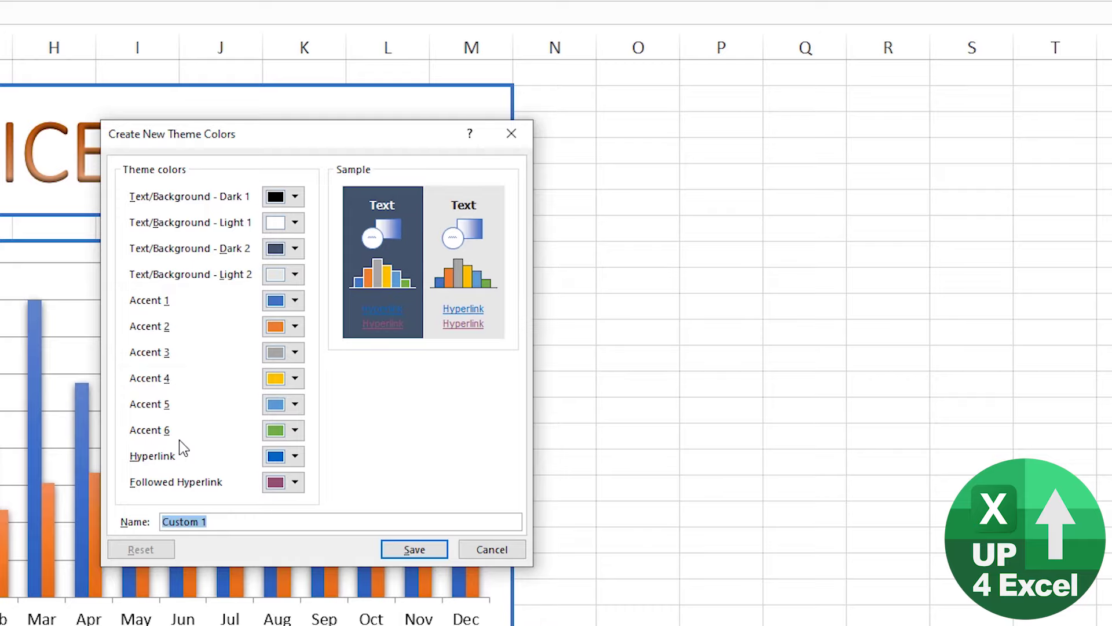
{"action": "type", "text": "FROZEN II Too"}
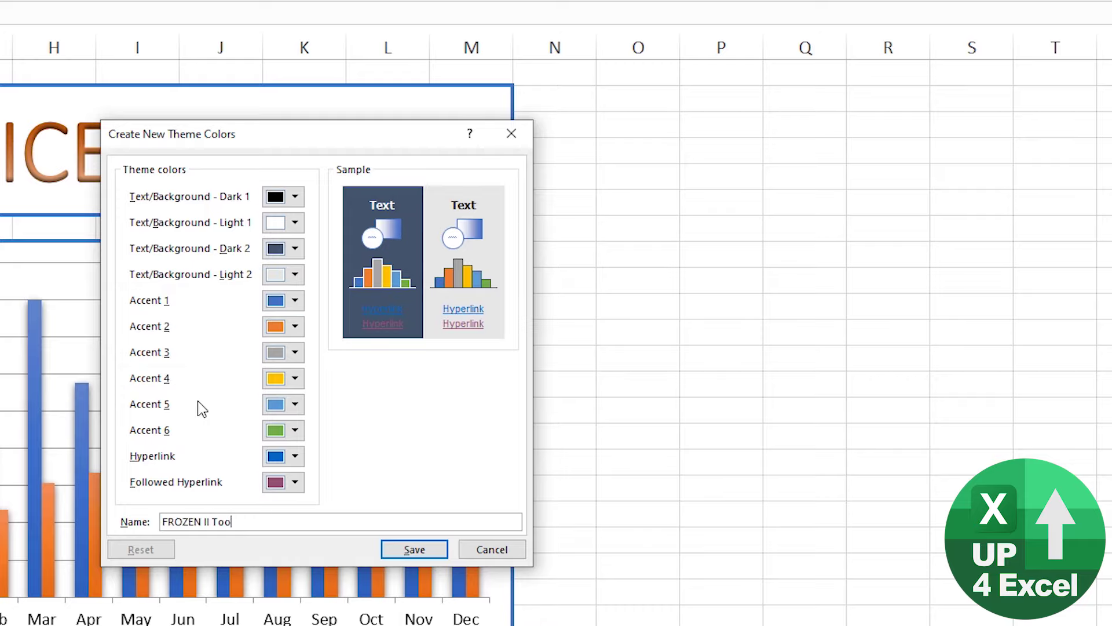
- Switch to the browser's Frozen palette image results and copy the Elsa picture with six purple, pink and blue swatches
{"action": "key", "text": "alt+Tab"}
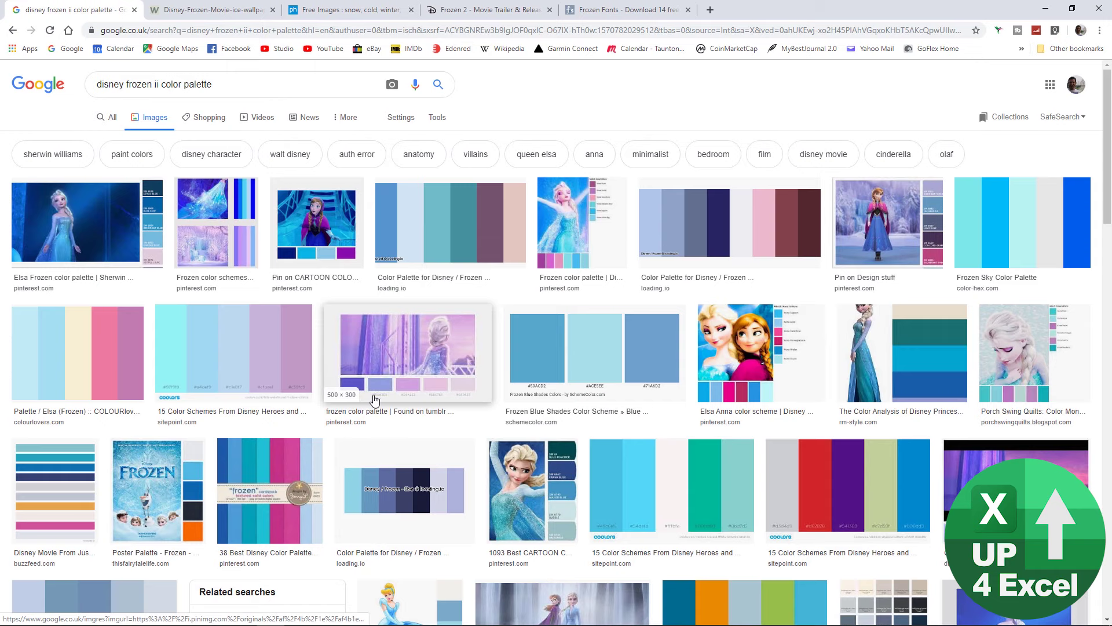
{"action": "left_click", "coordinate": [405, 394]}
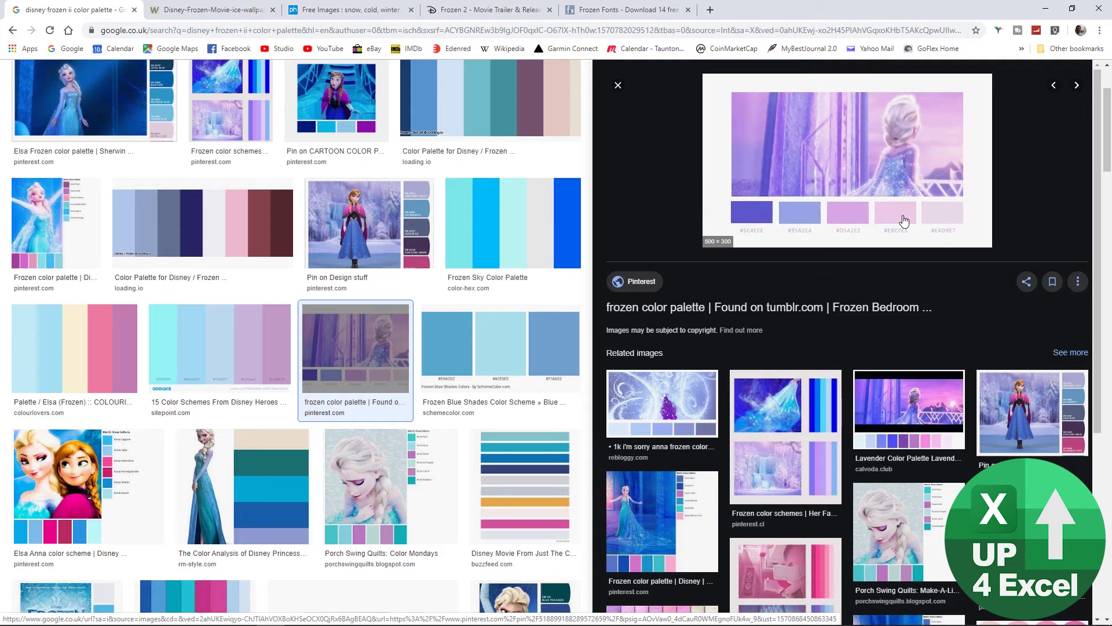
{"action": "left_click", "coordinate": [619, 85]}
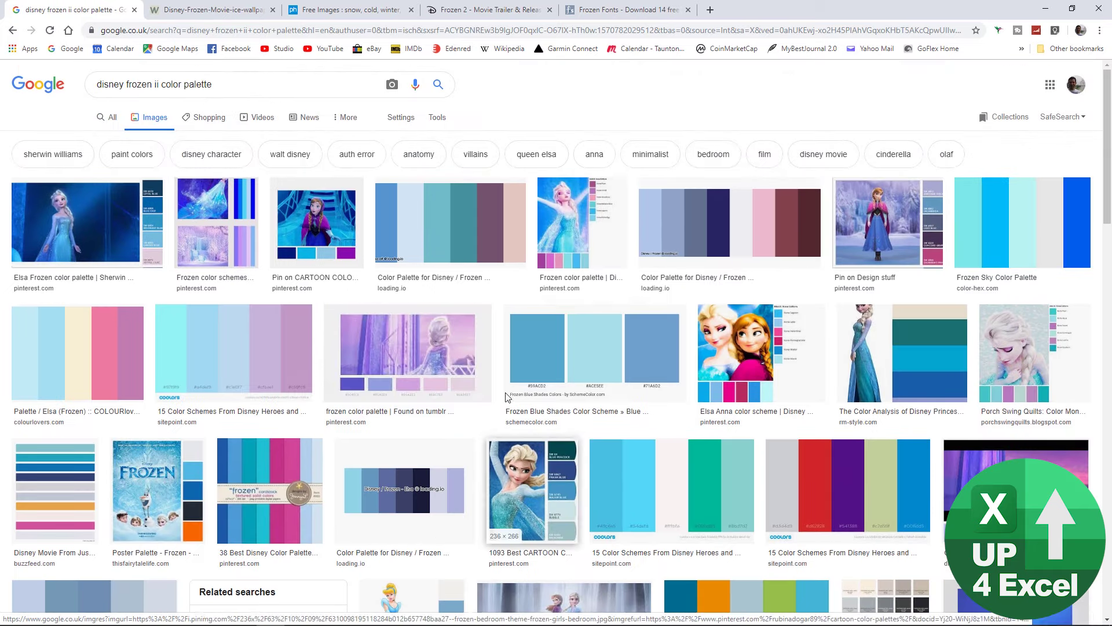
{"action": "left_click", "coordinate": [579, 223]}
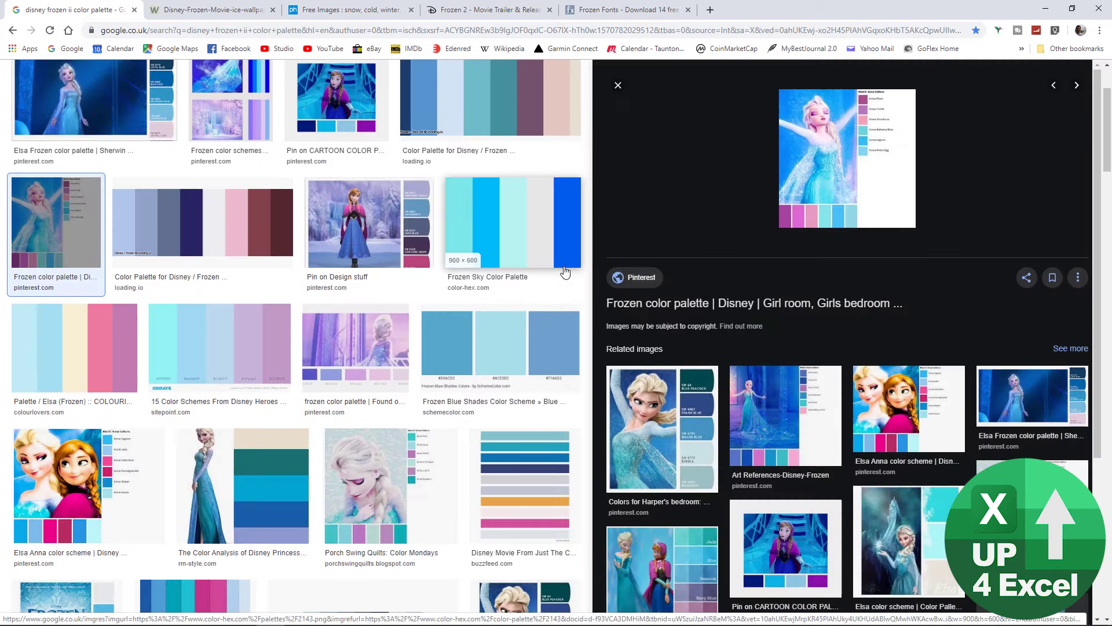
{"action": "right_click", "coordinate": [819, 160]}
{"action": "left_click", "coordinate": [854, 289]}
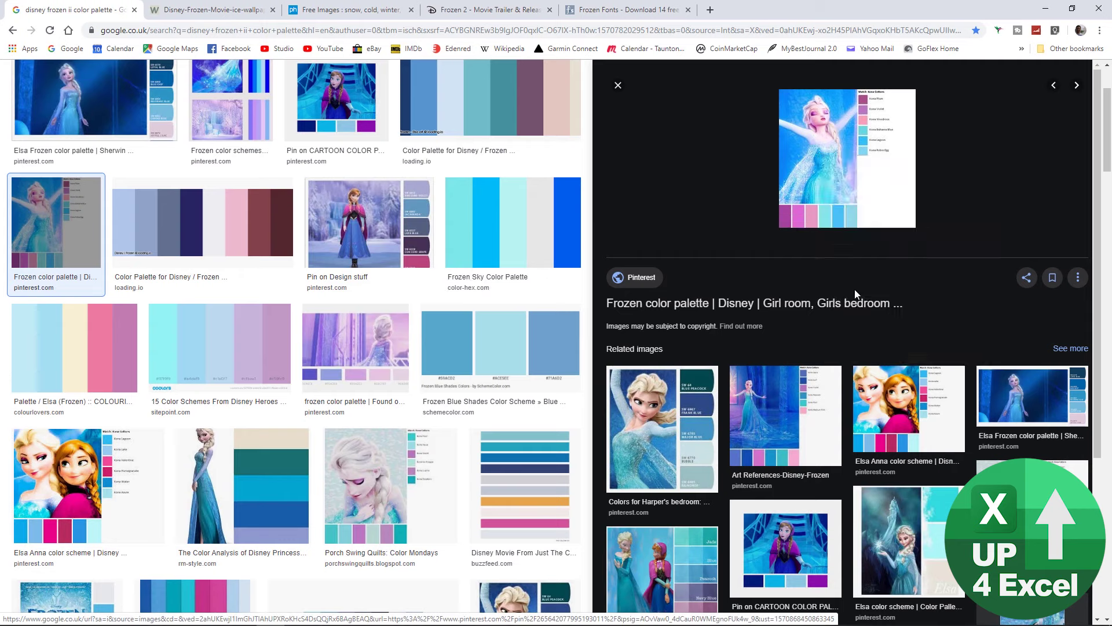
- Switch to PowerPoint, create a blank presentation with the Blank slide layout, and paste the copied palette picture
{"action": "mouse_move", "coordinate": [249, 620]}
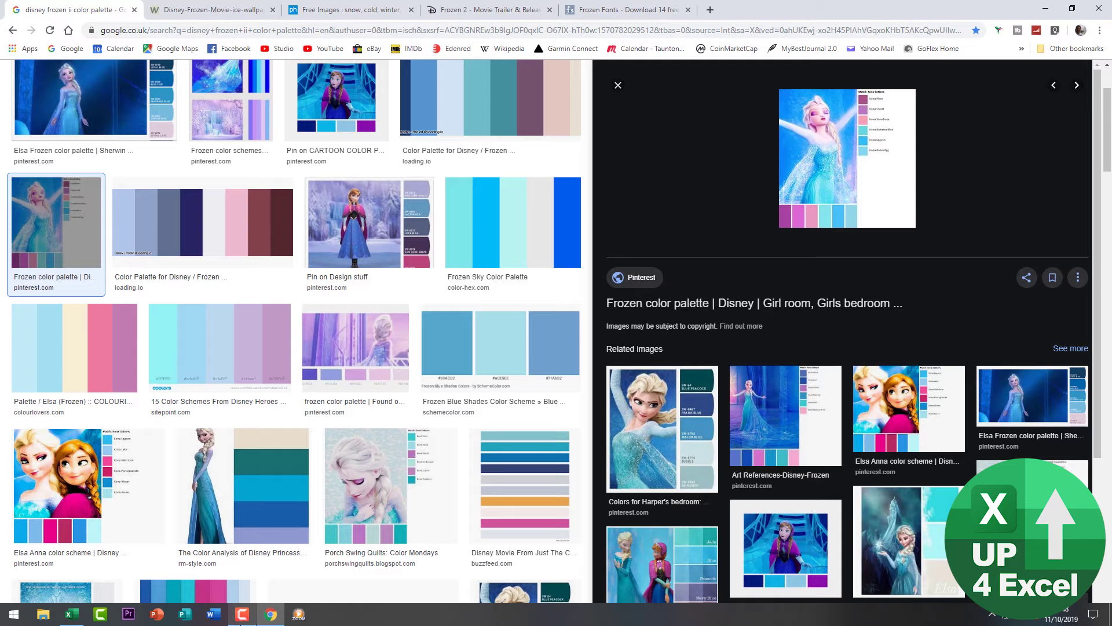
{"action": "left_click", "coordinate": [165, 615]}
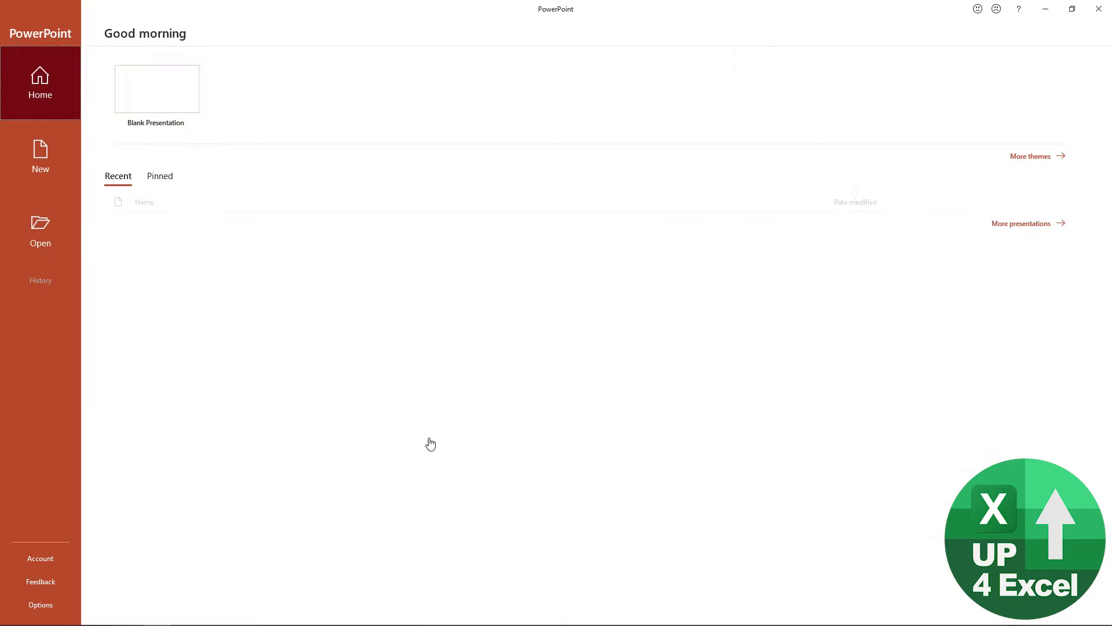
{"action": "left_click", "coordinate": [154, 91]}
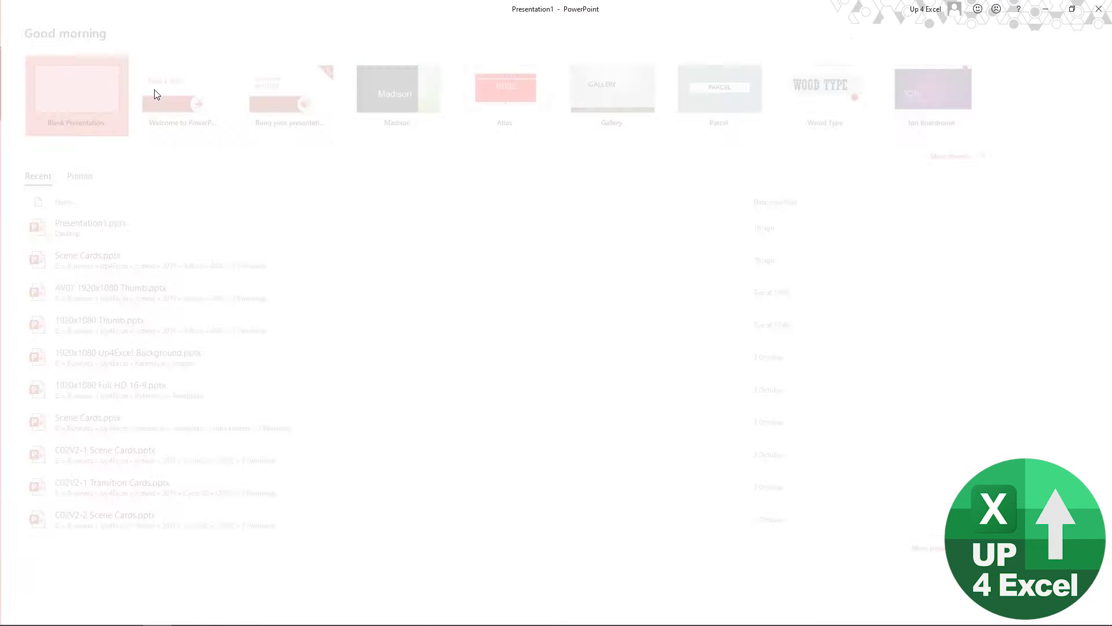
{"action": "left_click", "coordinate": [149, 45]}
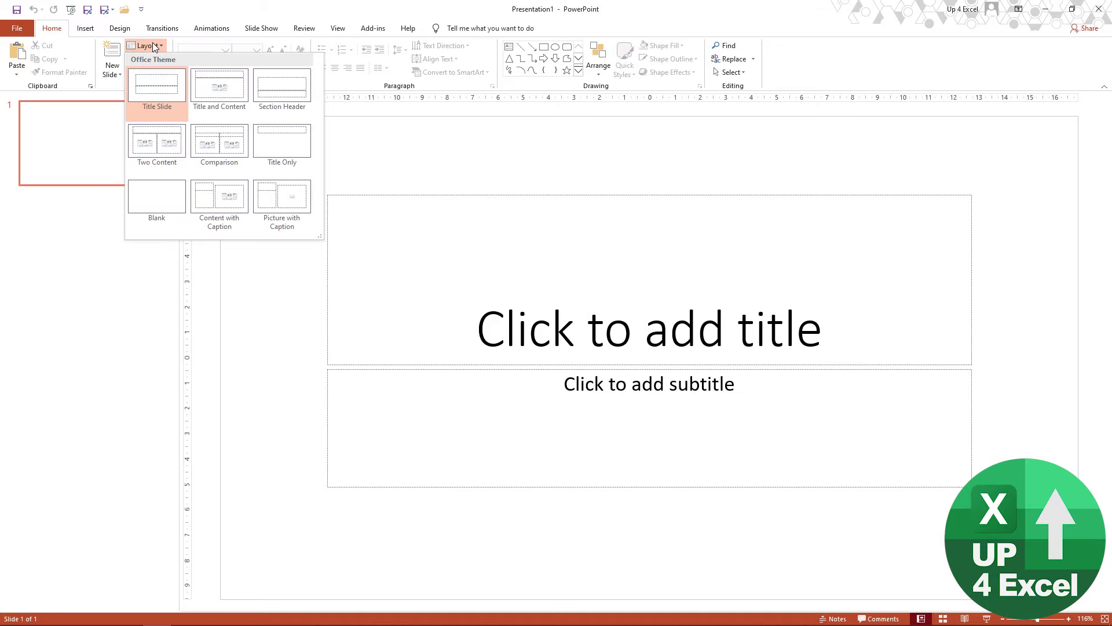
{"action": "left_click", "coordinate": [170, 210]}
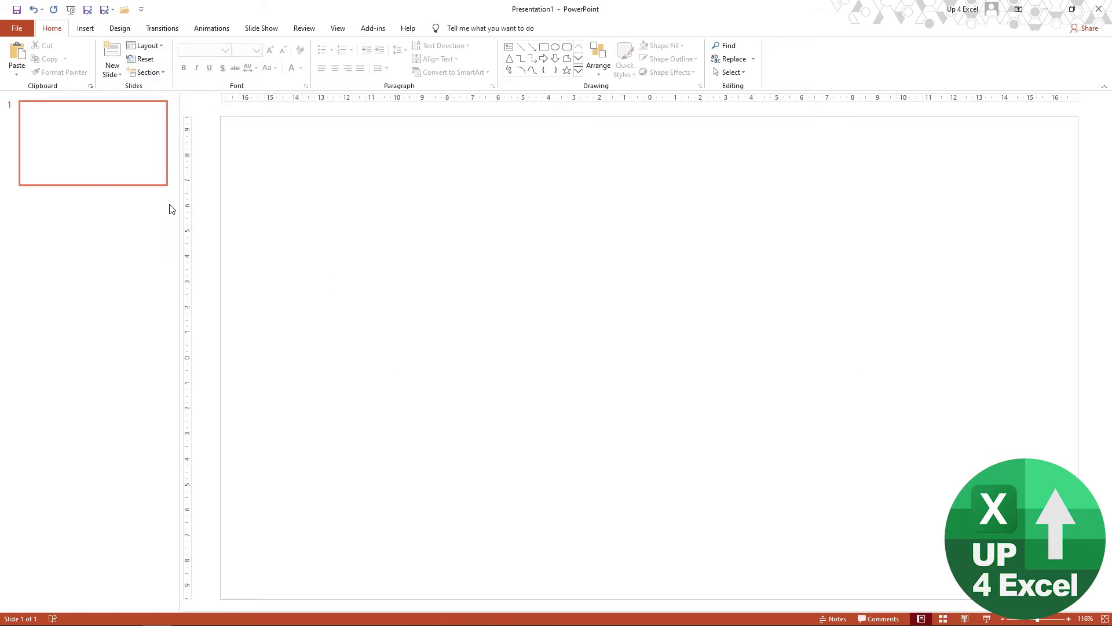
{"action": "key", "text": "ctrl+v"}
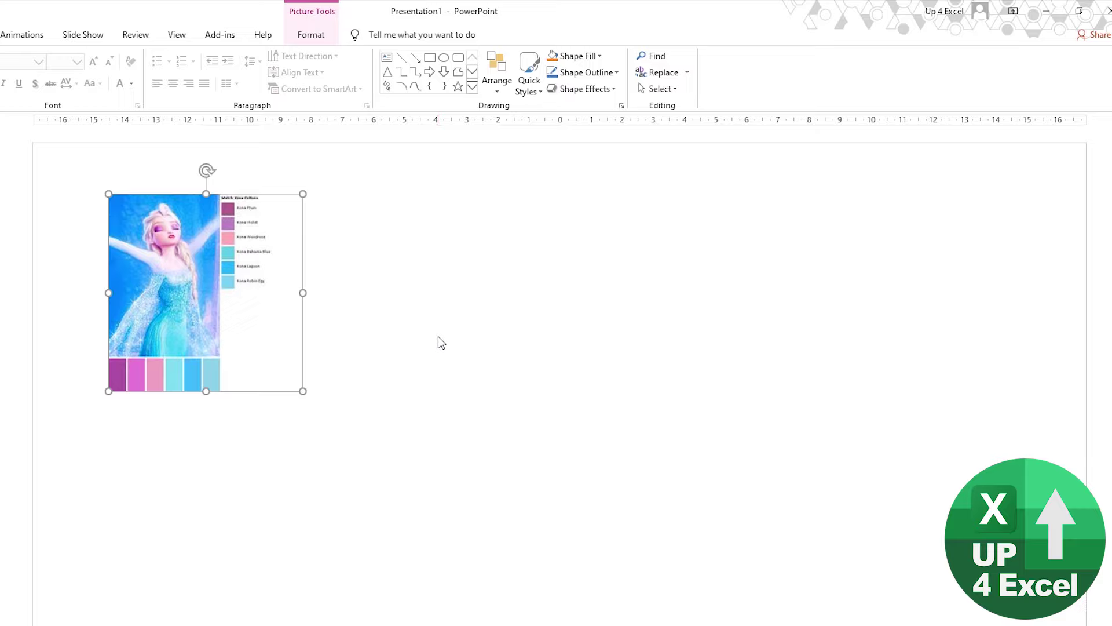
{"action": "left_click", "coordinate": [439, 340]}
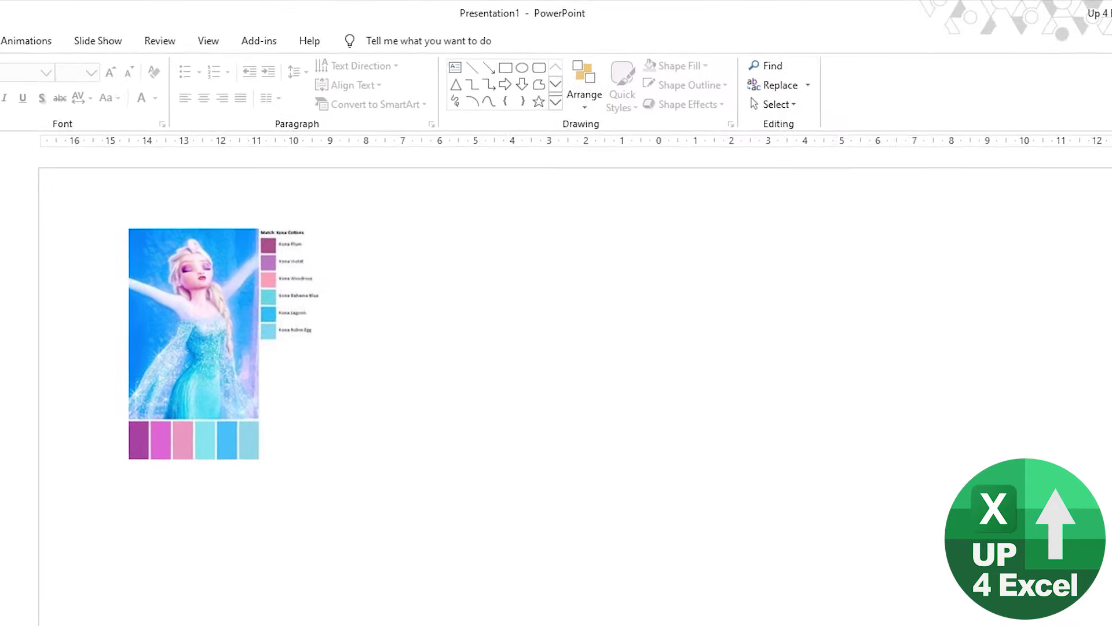
- Draw a rectangle about 10.87 cm wide and 5.17 cm high beside the palette picture
{"action": "key", "text": "alt+n"}
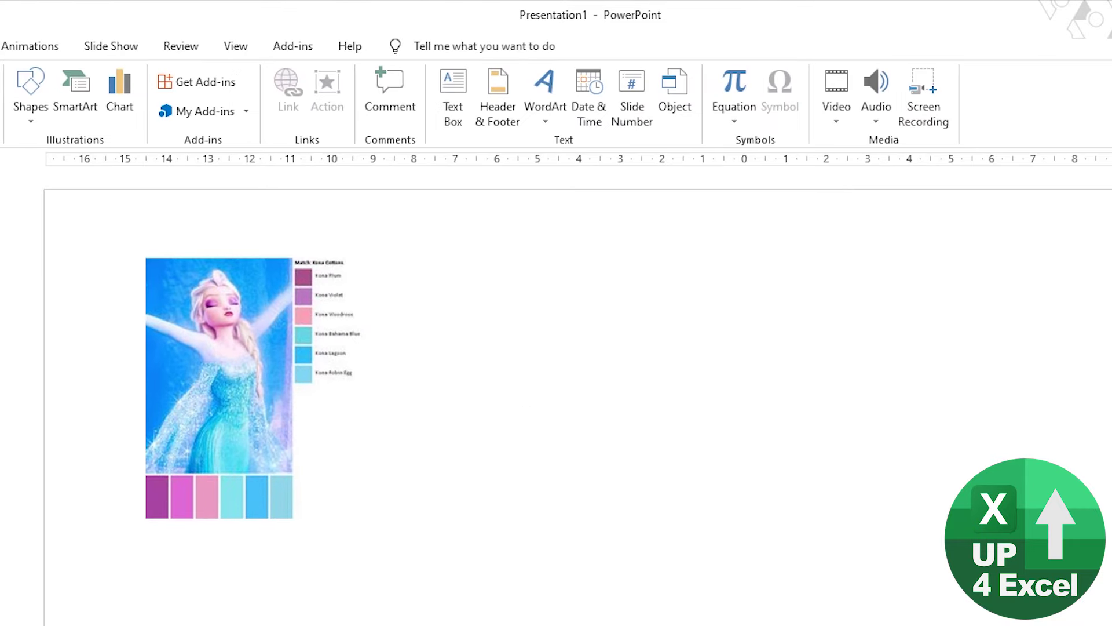
{"action": "left_click", "coordinate": [30, 102]}
{"action": "left_click", "coordinate": [82, 179]}
{"action": "mouse_move", "coordinate": [538, 291]}
{"action": "left_mouse_down"}
{"action": "mouse_move", "coordinate": [937, 509]}
{"action": "mouse_move", "coordinate": [988, 506]}
{"action": "left_mouse_up"}
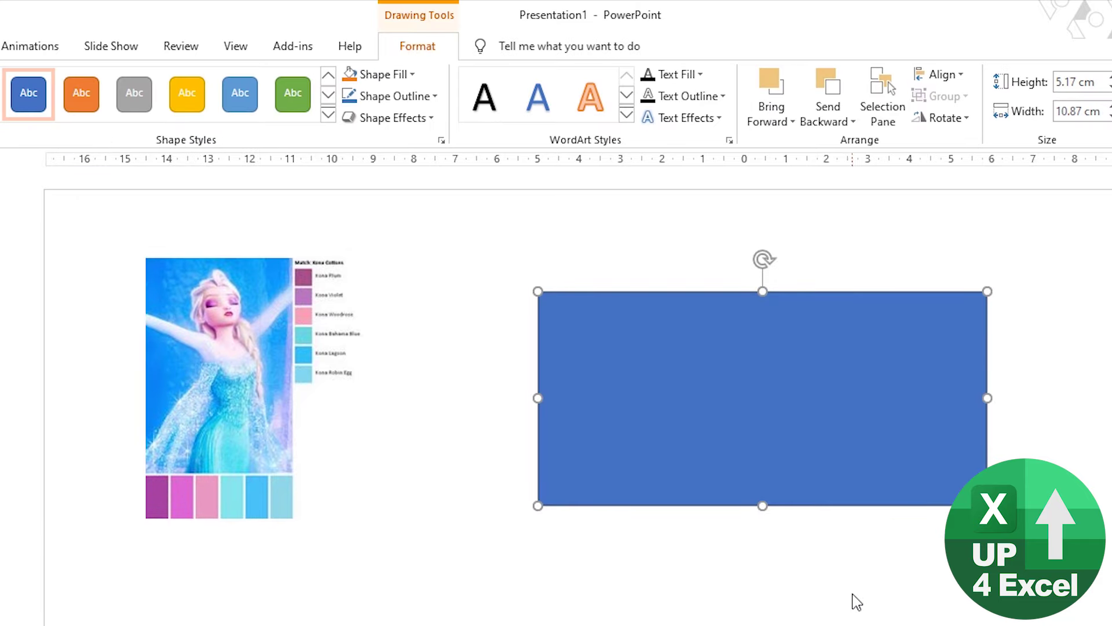
- Fill the rectangle with the dark purple of the first palette swatch using the Eyedropper
{"action": "left_click", "coordinate": [401, 75]}
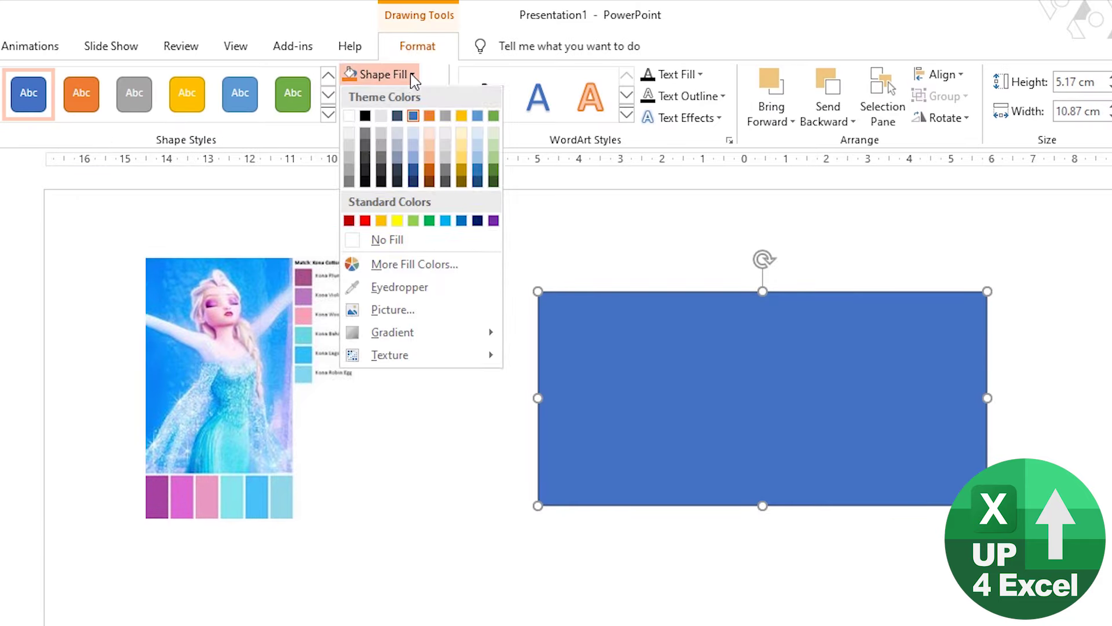
{"action": "left_click", "coordinate": [398, 288]}
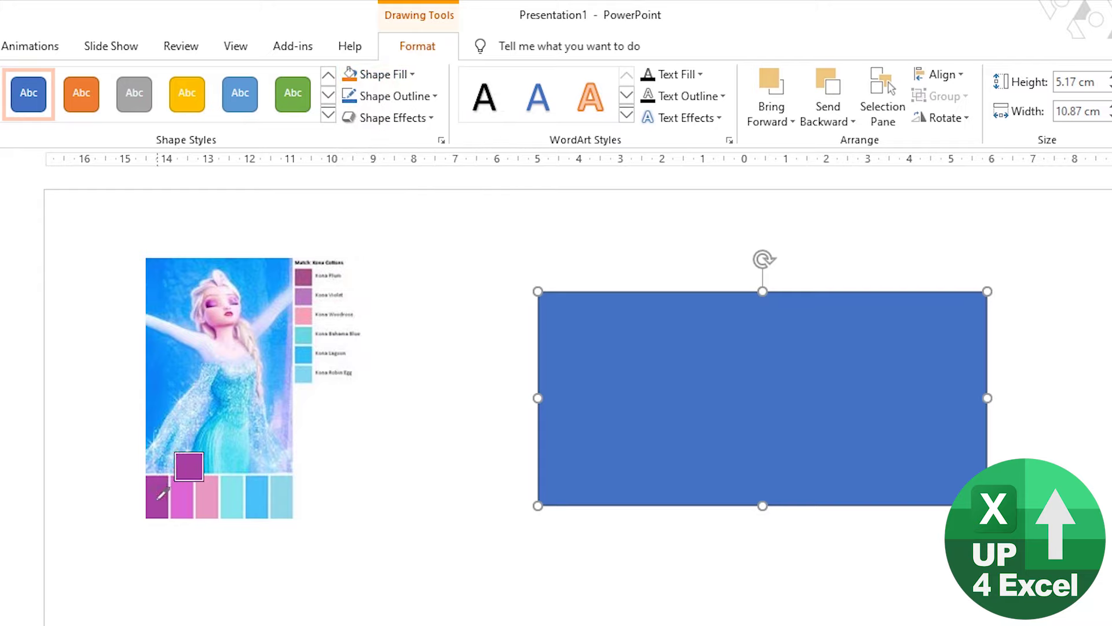
{"action": "left_click", "coordinate": [158, 499]}
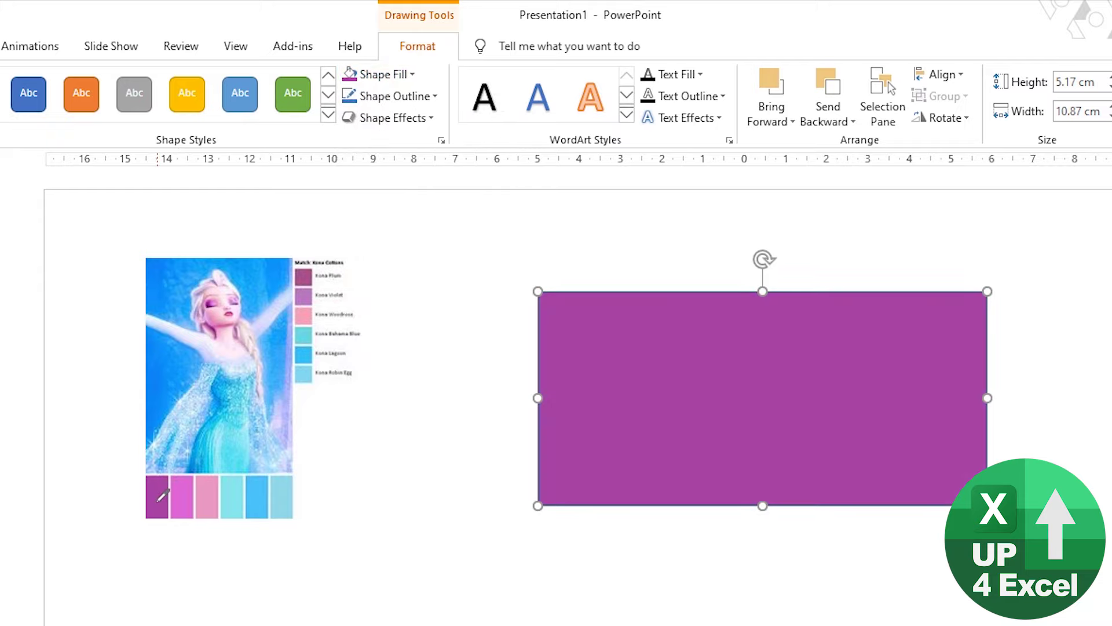
- Shrink the purple rectangle to about 7.28 by 3.36 cm and place a copy of it directly below
{"action": "left_click_drag", "start_coordinate": [660, 434], "coordinate": [616, 397]}
{"action": "left_click_drag", "start_coordinate": [937, 471], "coordinate": [790, 398]}
{"action": "key", "text": "ctrl+c"}
{"action": "left_click", "coordinate": [693, 479]}
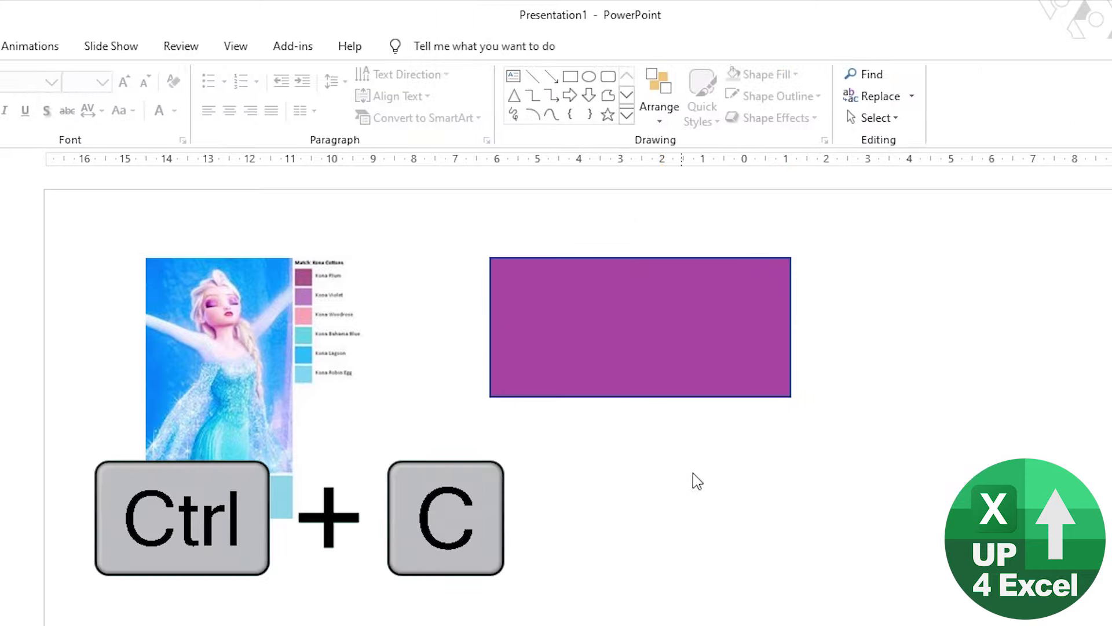
{"action": "key", "text": "ctrl+v"}
{"action": "left_click_drag", "start_coordinate": [665, 377], "coordinate": [651, 511]}
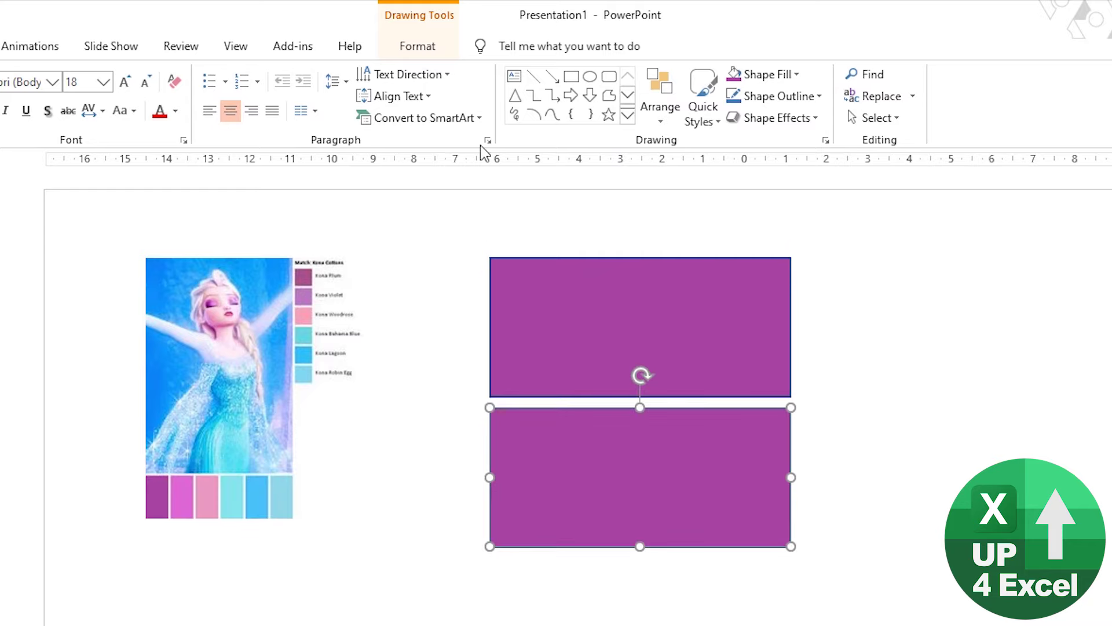
- Fill the lower rectangle with the bright magenta of the second palette swatch using the Eyedropper
{"action": "left_click", "coordinate": [440, 53]}
{"action": "left_click", "coordinate": [412, 74]}
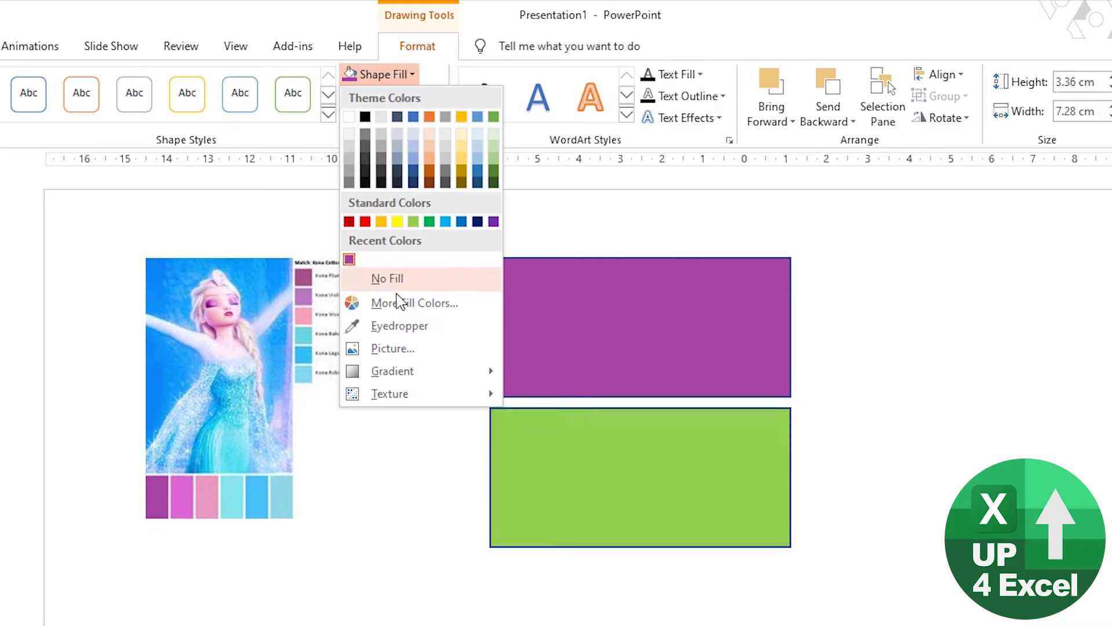
{"action": "left_click", "coordinate": [398, 326]}
{"action": "left_click", "coordinate": [181, 499]}
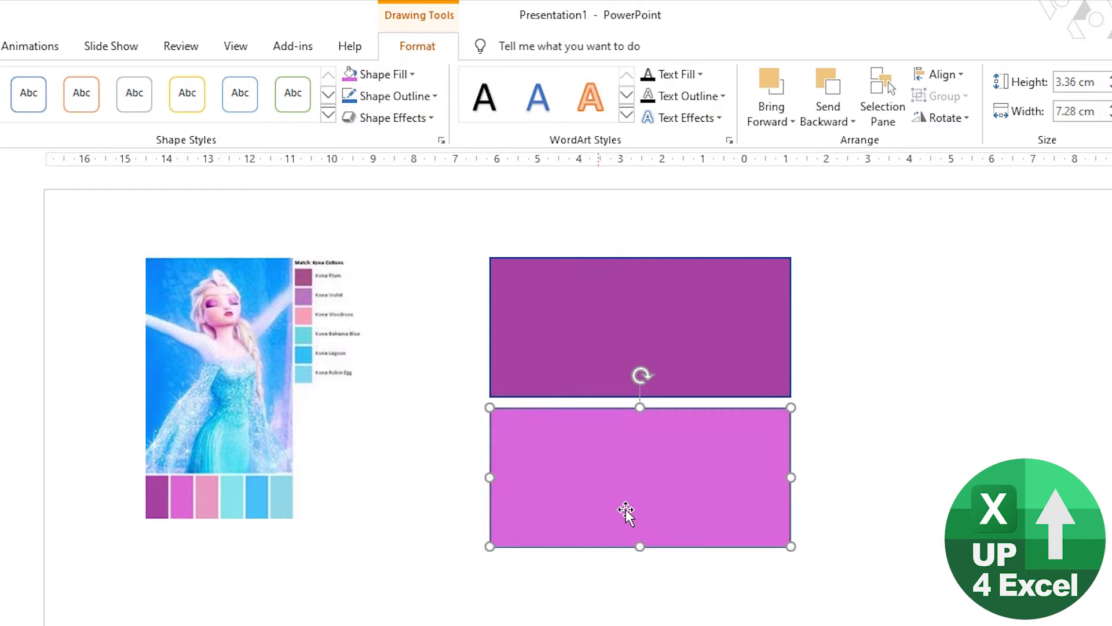
- Place a copy of the magenta rectangle directly below it and open the copy's fill color choices
{"action": "key", "text": "ctrl+c"}
{"action": "left_click", "coordinate": [601, 588]}
{"action": "key", "text": "ctrl+v"}
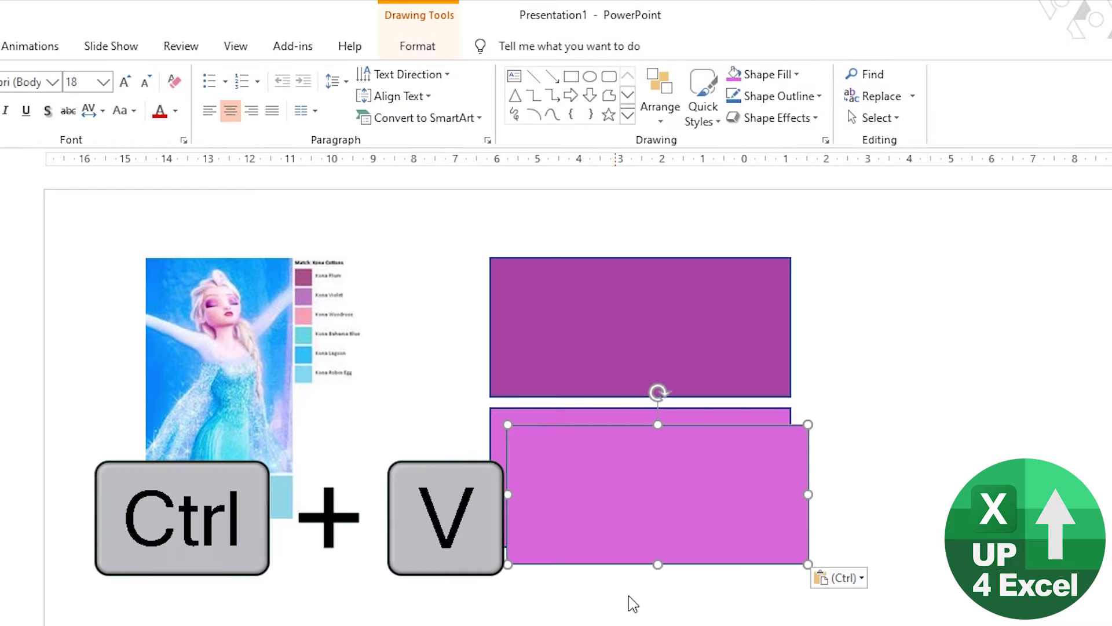
{"action": "left_click_drag", "start_coordinate": [637, 464], "coordinate": [674, 610]}
{"action": "left_click", "coordinate": [422, 50]}
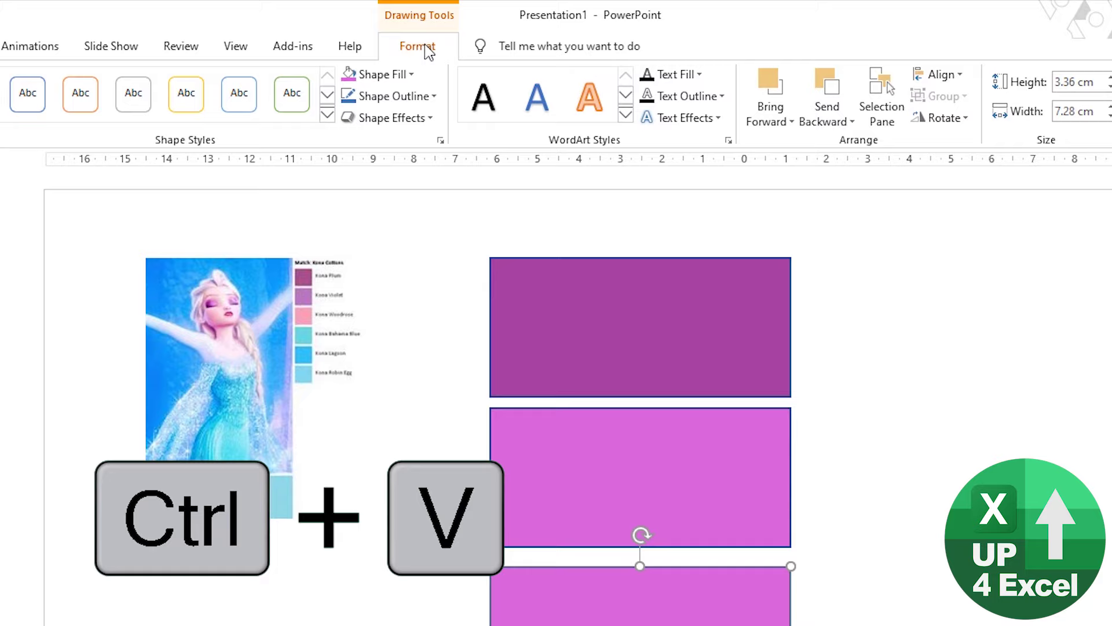
{"action": "left_click", "coordinate": [412, 76]}
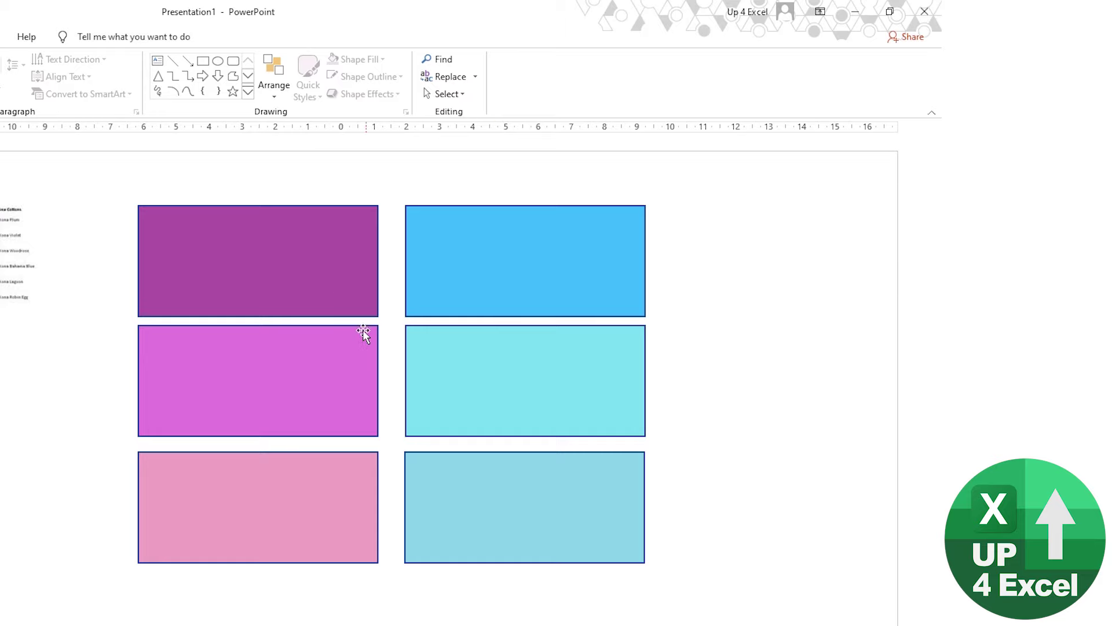
- Open the custom RGB color values for the dark purple rectangle's fill
{"action": "left_click", "coordinate": [312, 269]}
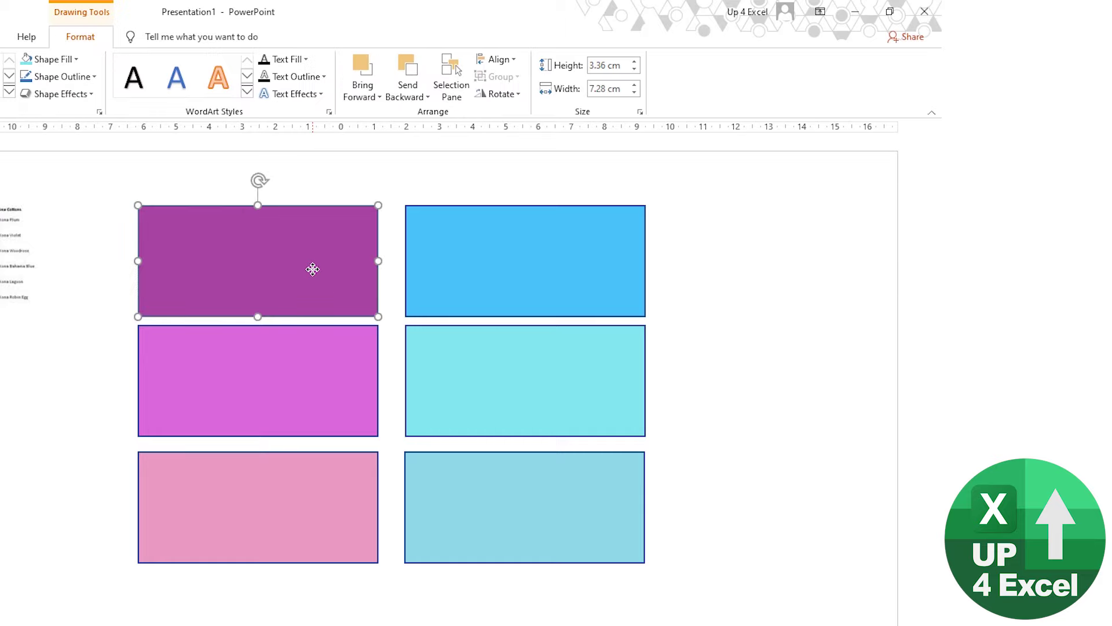
{"action": "left_click", "coordinate": [75, 59]}
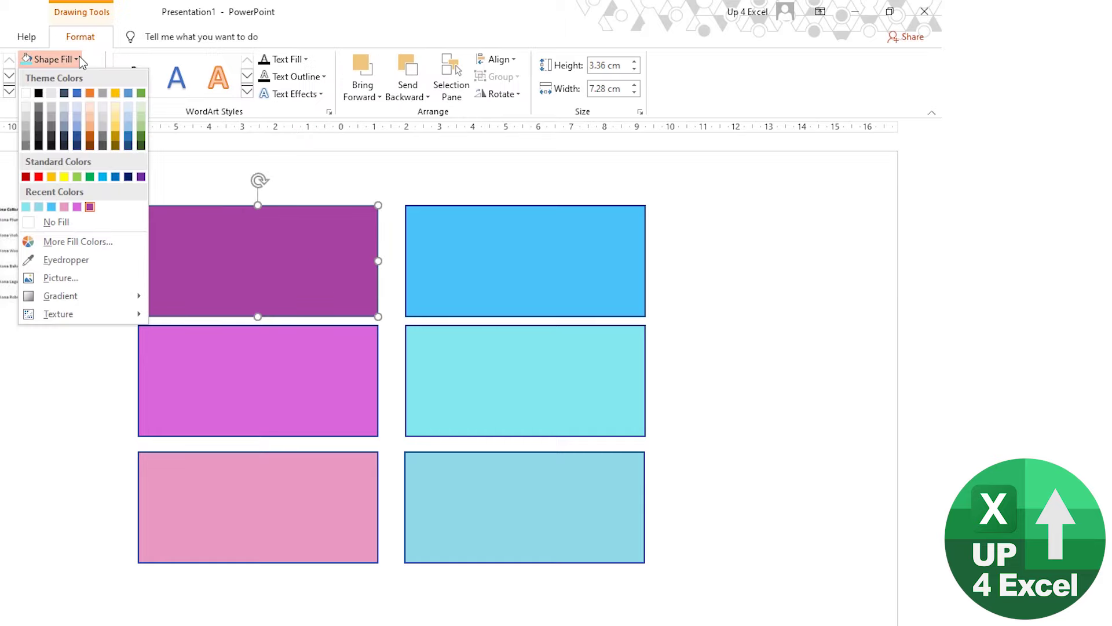
{"action": "left_click", "coordinate": [86, 246]}
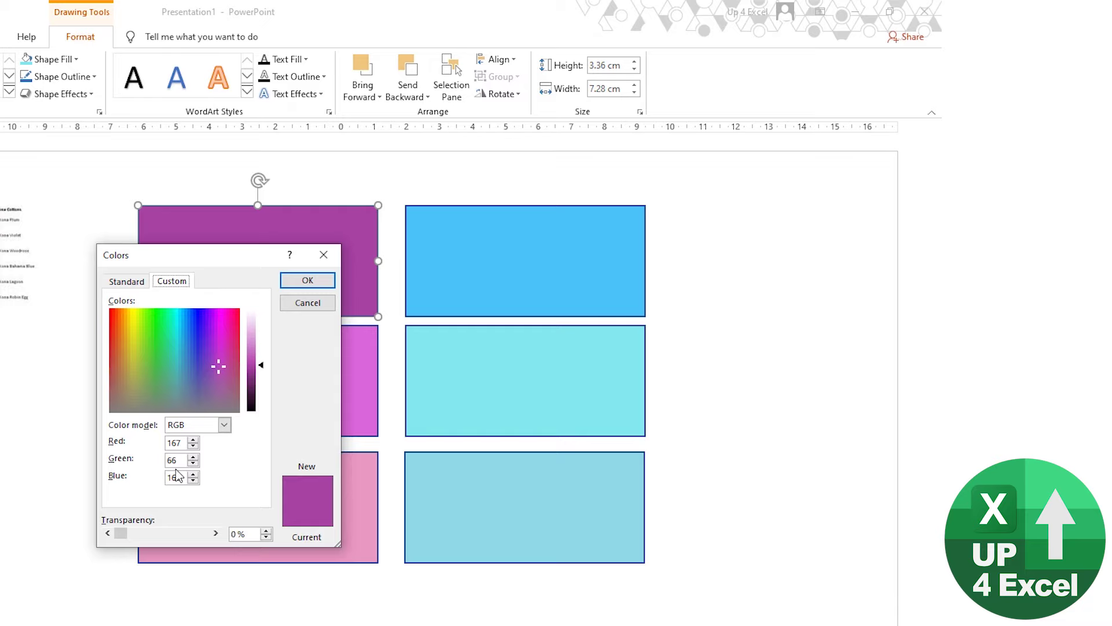
- Switch to Excel and set the Accent 1 theme color to RGB 167, 66, 162, matching the dark purple rectangle in PowerPoint
{"action": "key", "text": "alt+Tab"}
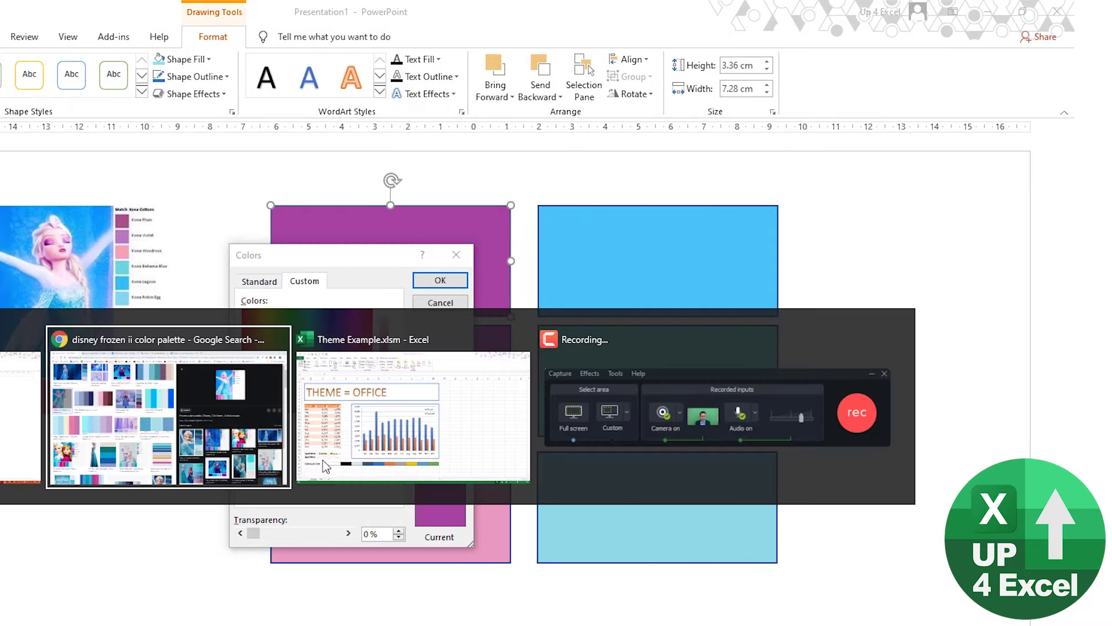
{"action": "left_click", "coordinate": [322, 460]}
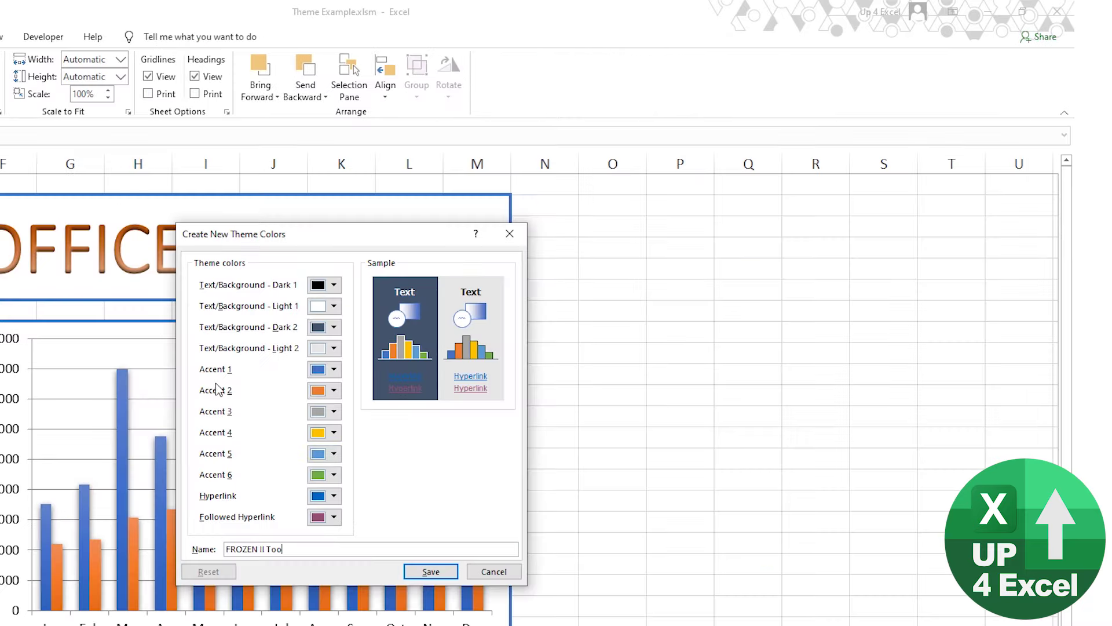
{"action": "left_click", "coordinate": [334, 369]}
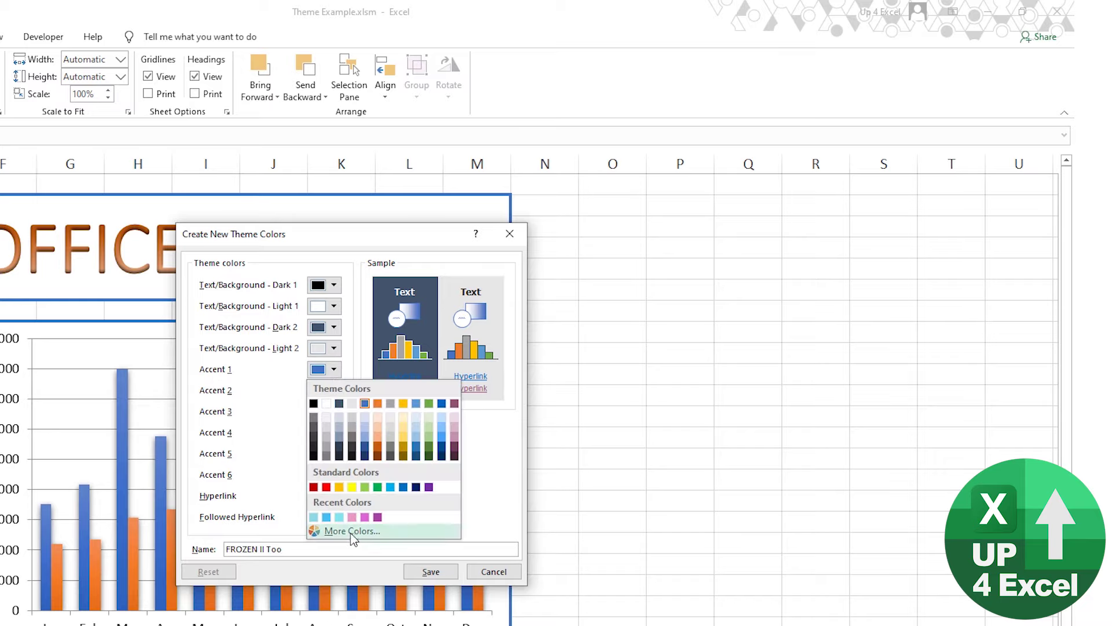
{"action": "left_click", "coordinate": [351, 533]}
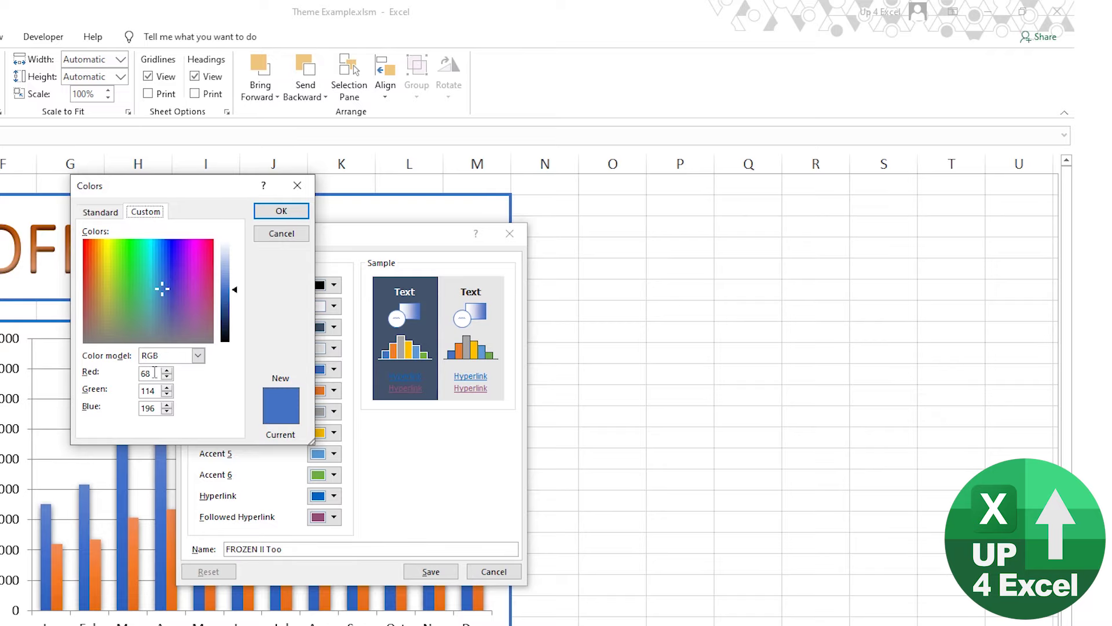
{"action": "key", "text": "alt+Tab"}
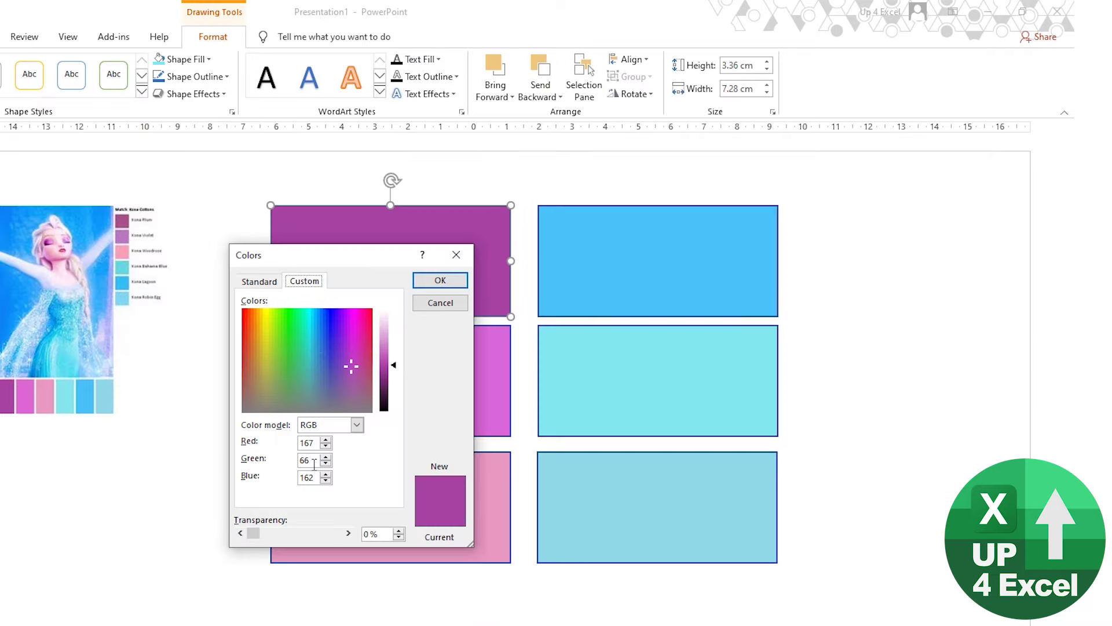
{"action": "key", "text": "alt+Tab"}
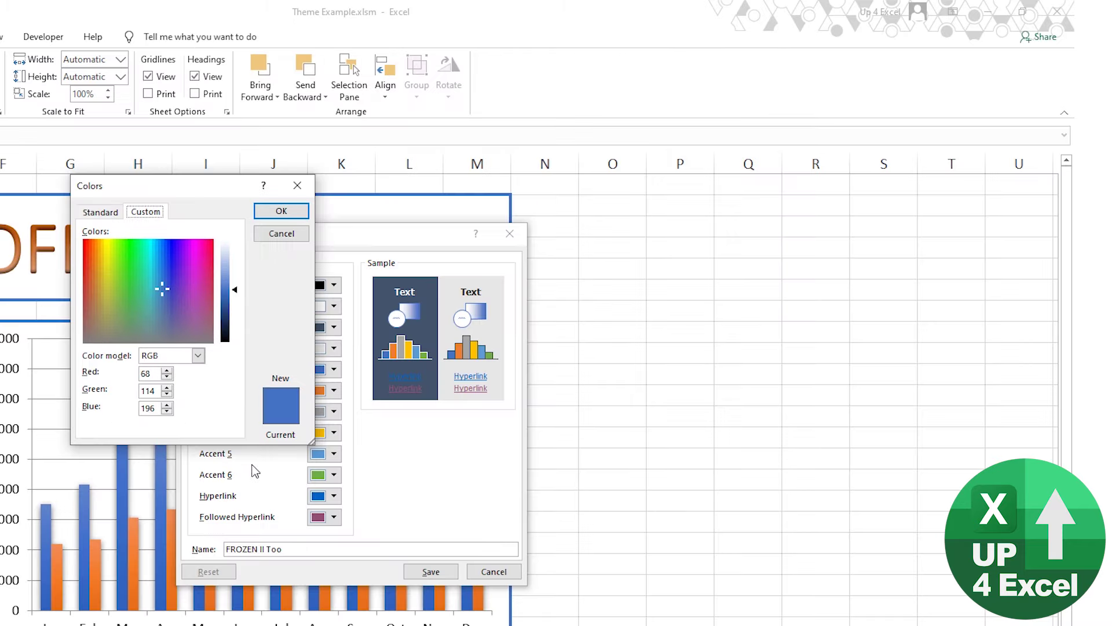
{"action": "double_click", "coordinate": [155, 374]}
{"action": "type", "text": "167"}
{"action": "key", "text": "Tab"}
{"action": "type", "text": "66"}
{"action": "key", "text": "Tab"}
{"action": "type", "text": "162"}
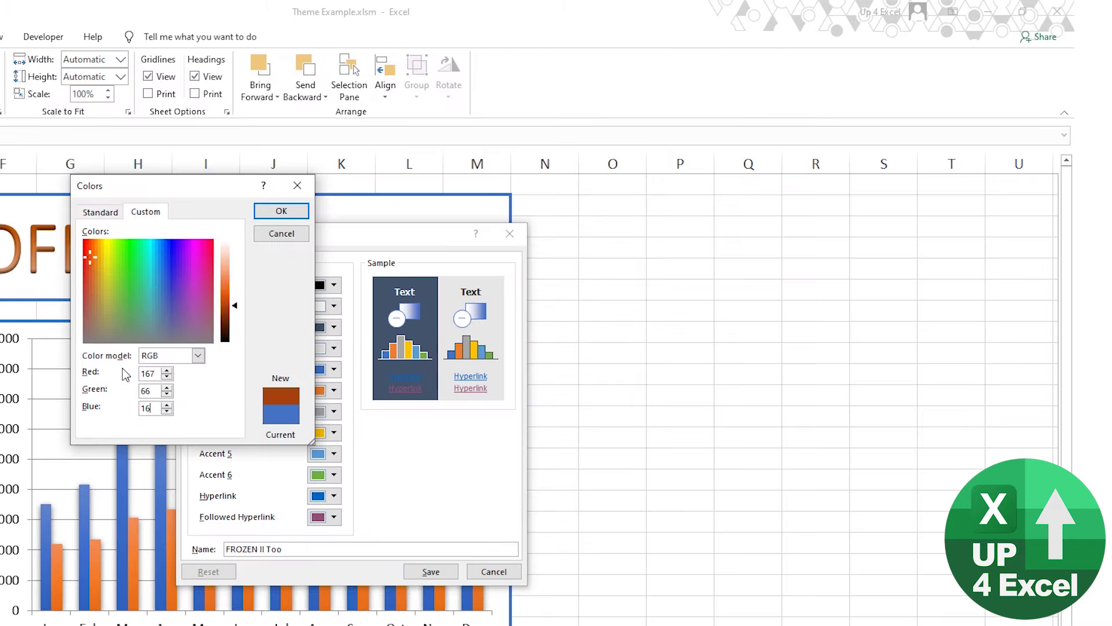
{"action": "left_click", "coordinate": [281, 211]}
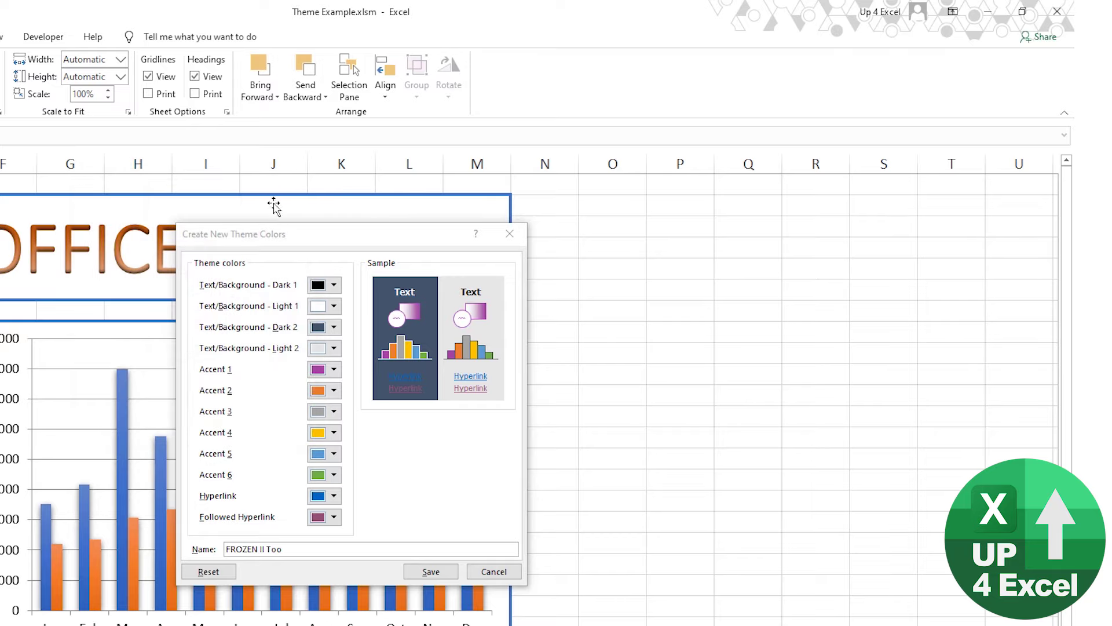
- Open the custom color values for Accent 2 in Excel and dismiss the purple rectangle's color dialog in PowerPoint
{"action": "left_click", "coordinate": [333, 390]}
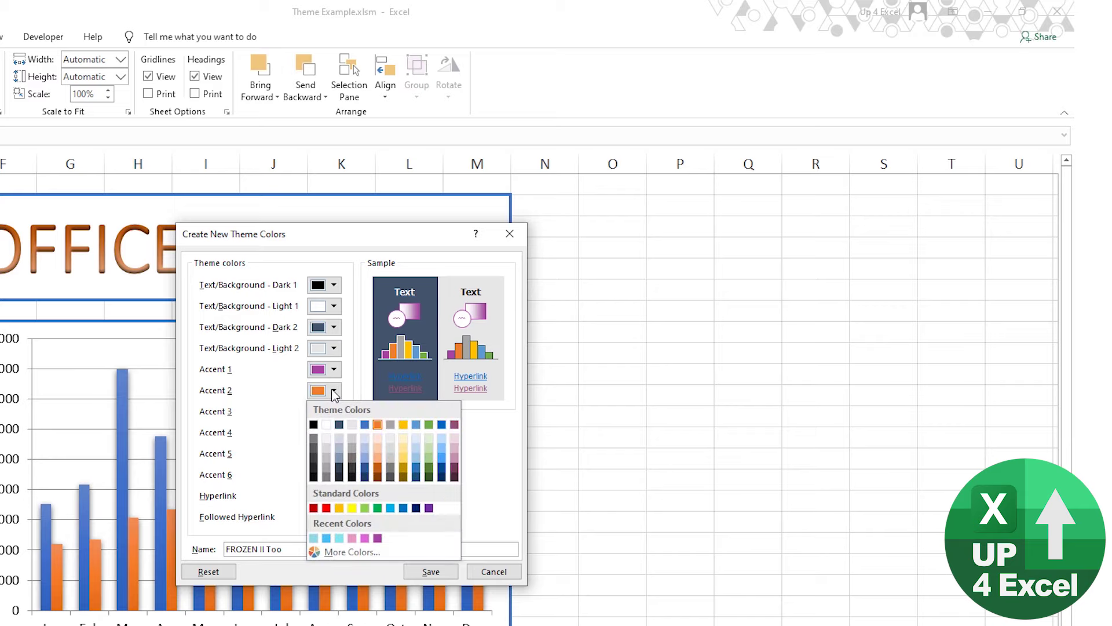
{"action": "left_click", "coordinate": [333, 552]}
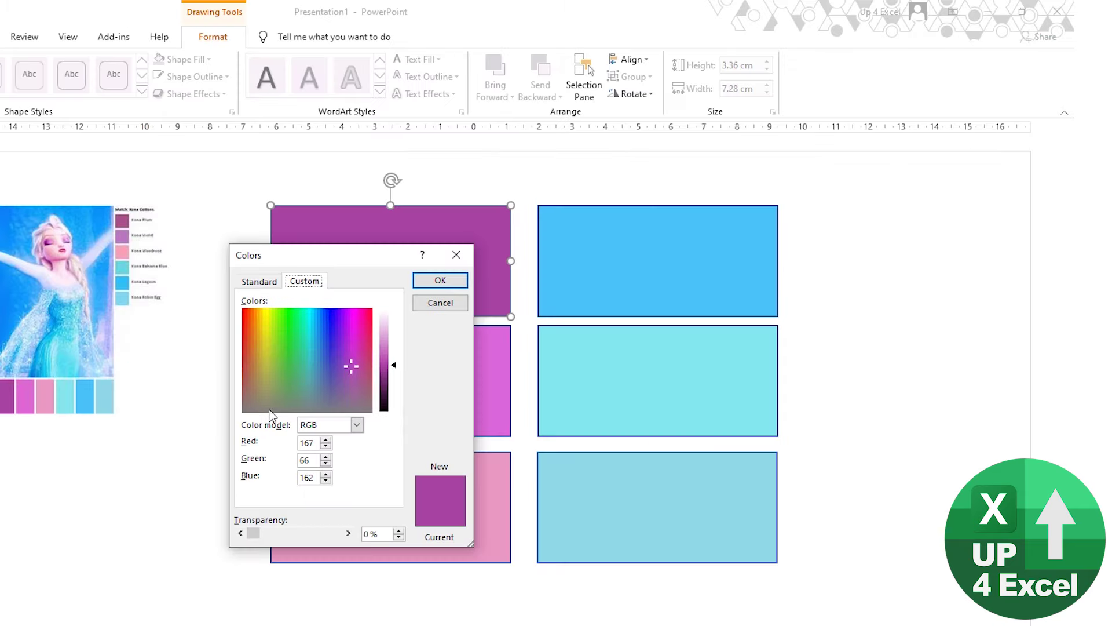
{"action": "left_click", "coordinate": [440, 302]}
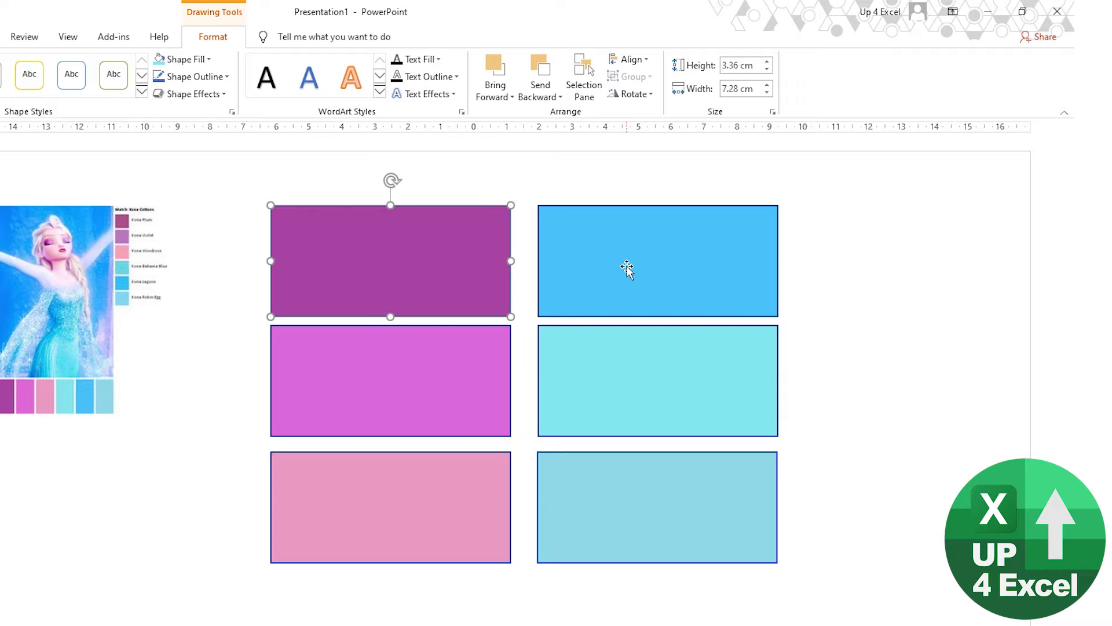
- Compare the colored rectangles in pairs to work out a contrasting order for the accent colors
{"action": "left_click", "coordinate": [662, 264]}
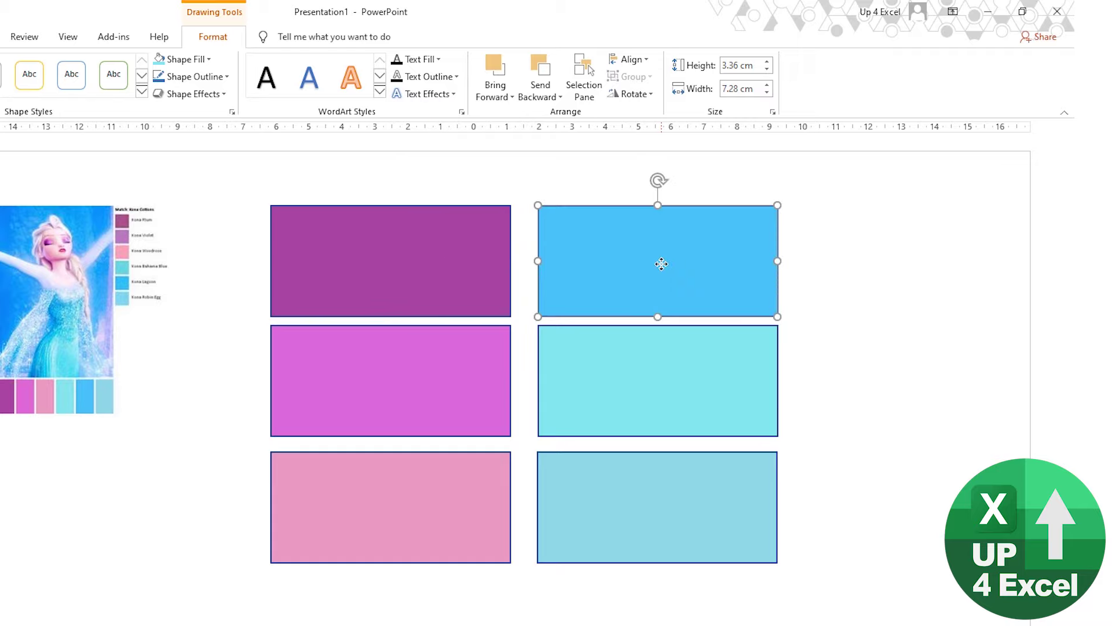
{"action": "left_click", "coordinate": [360, 280]}
{"action": "left_click", "coordinate": [365, 367]}
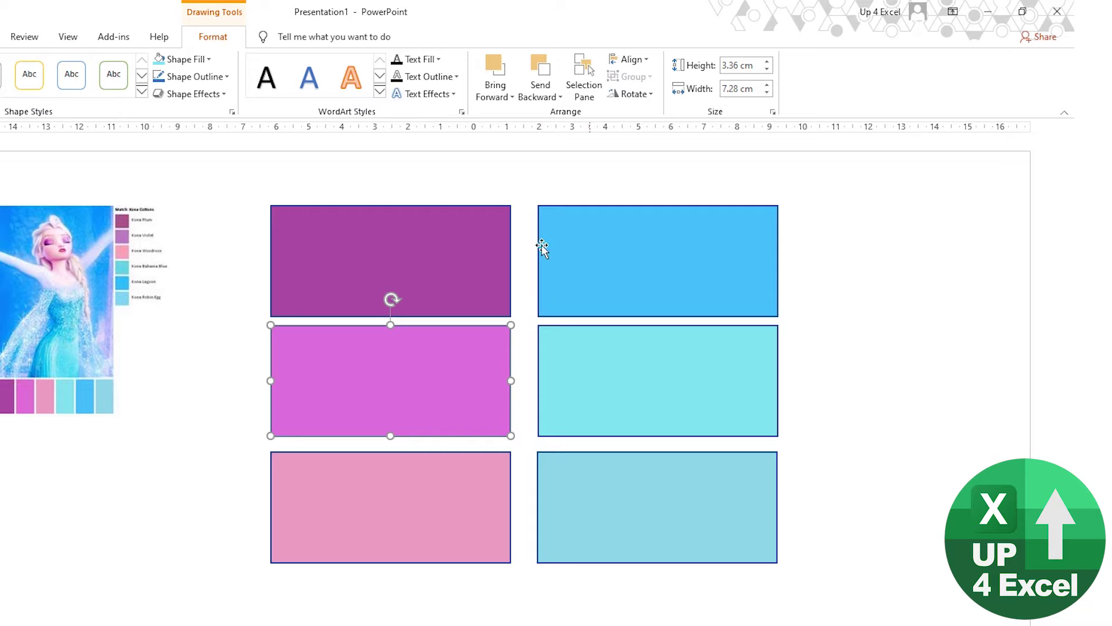
{"action": "left_click", "coordinate": [658, 262]}
{"action": "left_click", "coordinate": [402, 269]}
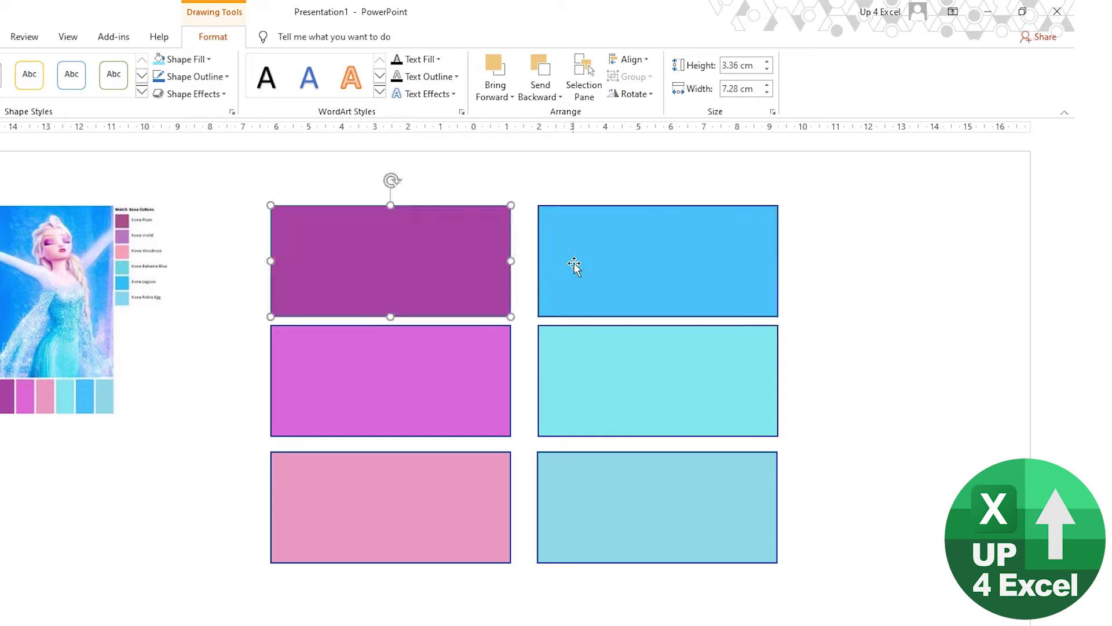
{"action": "left_click", "coordinate": [573, 266]}
{"action": "left_click", "coordinate": [457, 365]}
{"action": "left_click", "coordinate": [594, 363]}
{"action": "left_click", "coordinate": [606, 485]}
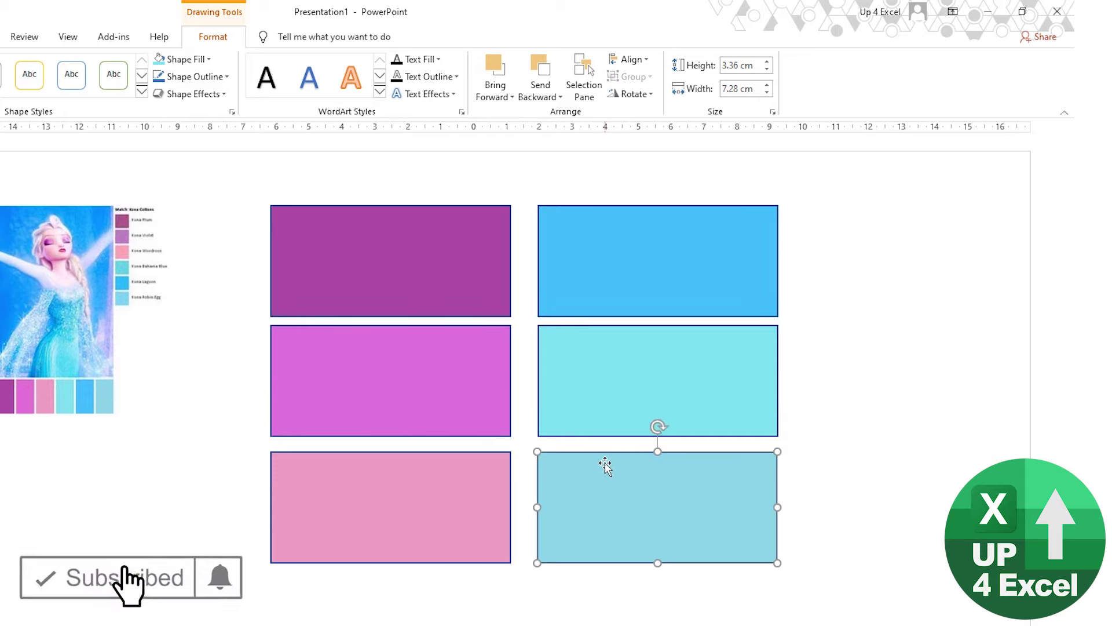
- Open the custom RGB color values for the bright blue rectangle's fill
{"action": "left_click", "coordinate": [619, 242]}
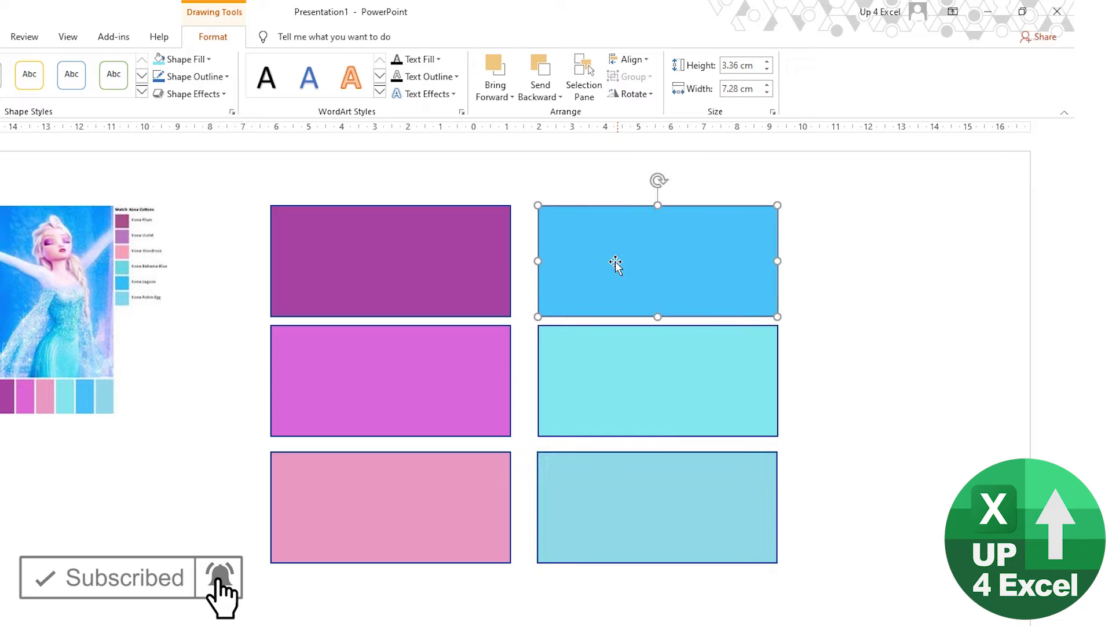
{"action": "left_click", "coordinate": [184, 59]}
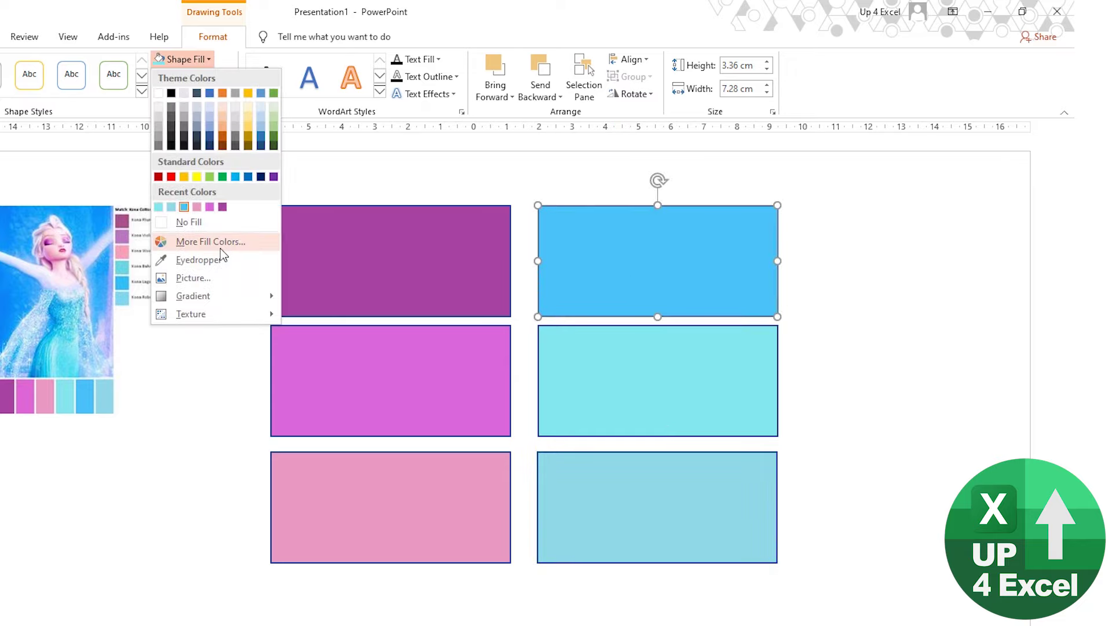
{"action": "left_click", "coordinate": [220, 247]}
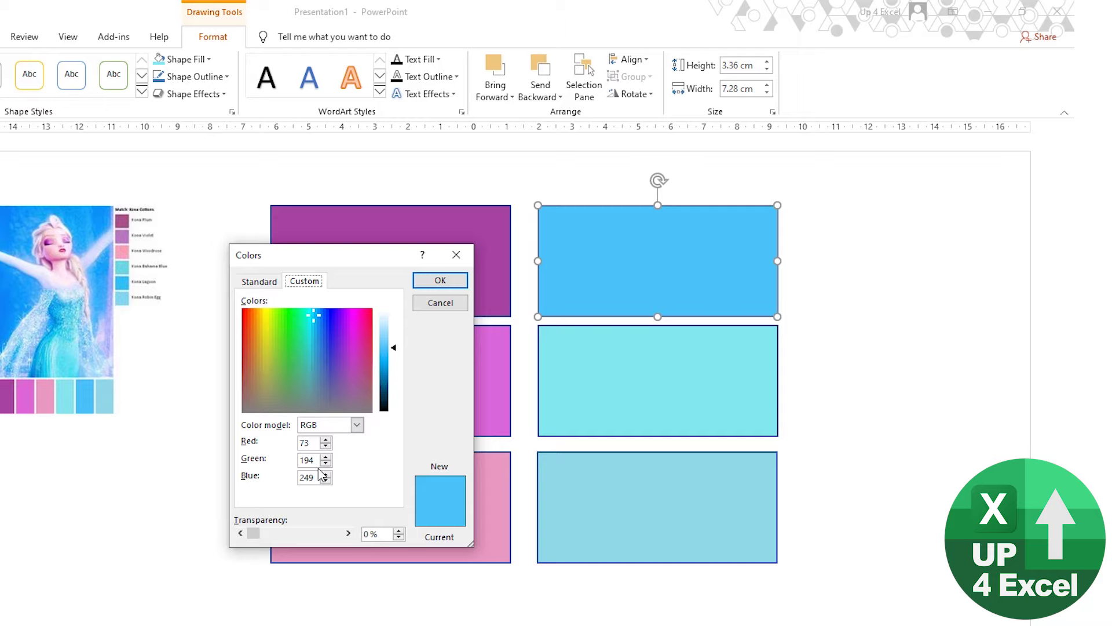
- Switch to Excel and set the Accent 2 theme color to RGB 73, 194, 249
{"action": "key", "text": "alt+Tab"}
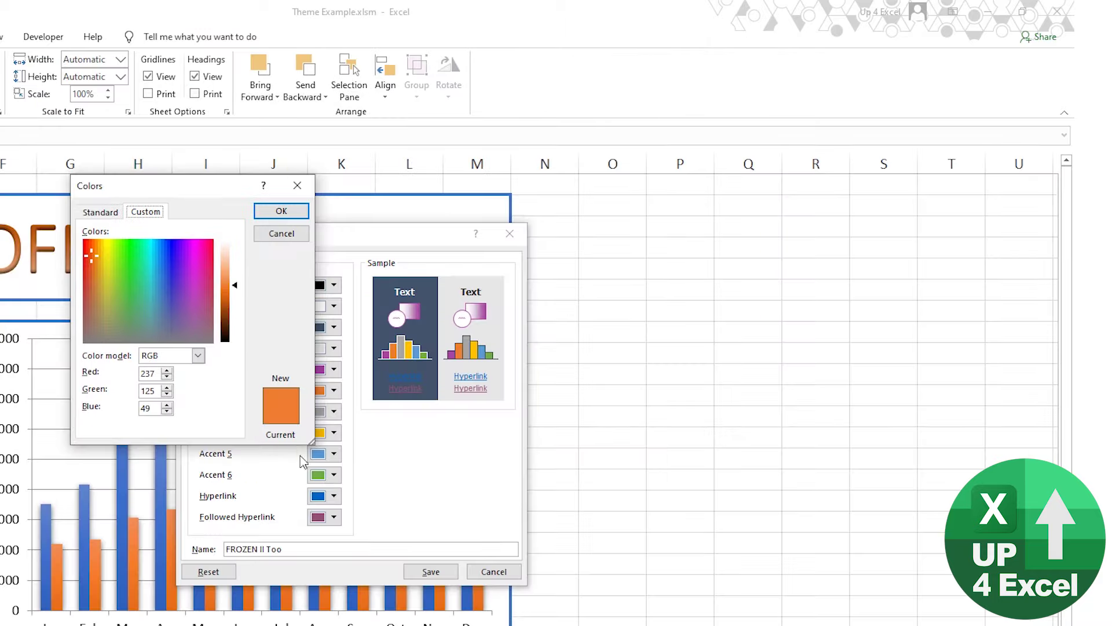
{"action": "double_click", "coordinate": [155, 373]}
{"action": "type", "text": "73"}
{"action": "key", "text": "Tab"}
{"action": "type", "text": "194"}
{"action": "type", "text": "249"}
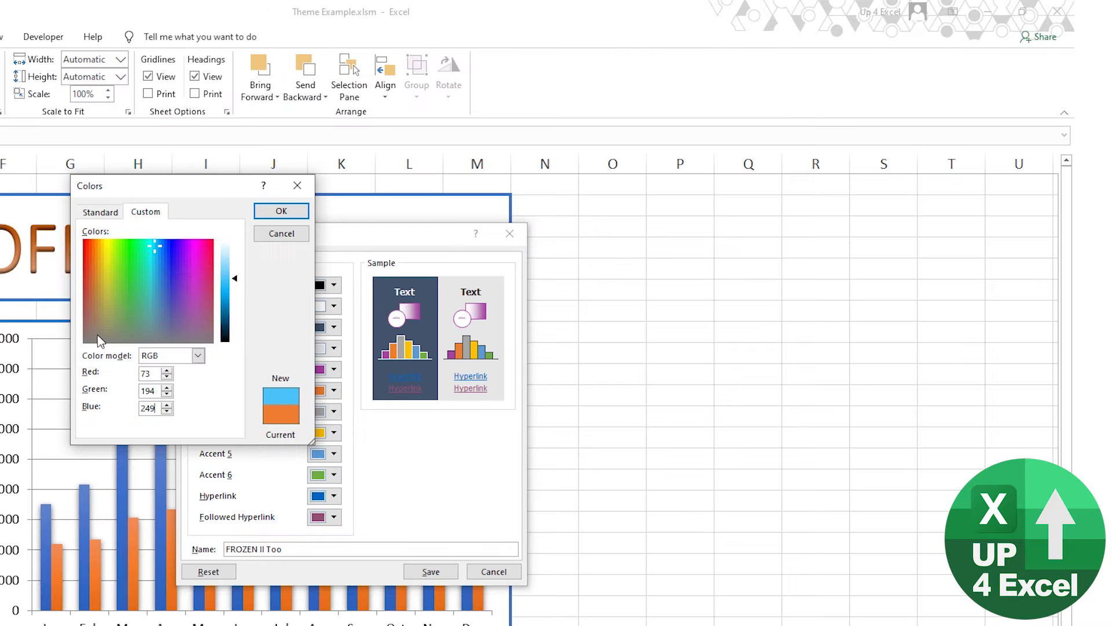
{"action": "left_click", "coordinate": [284, 212]}
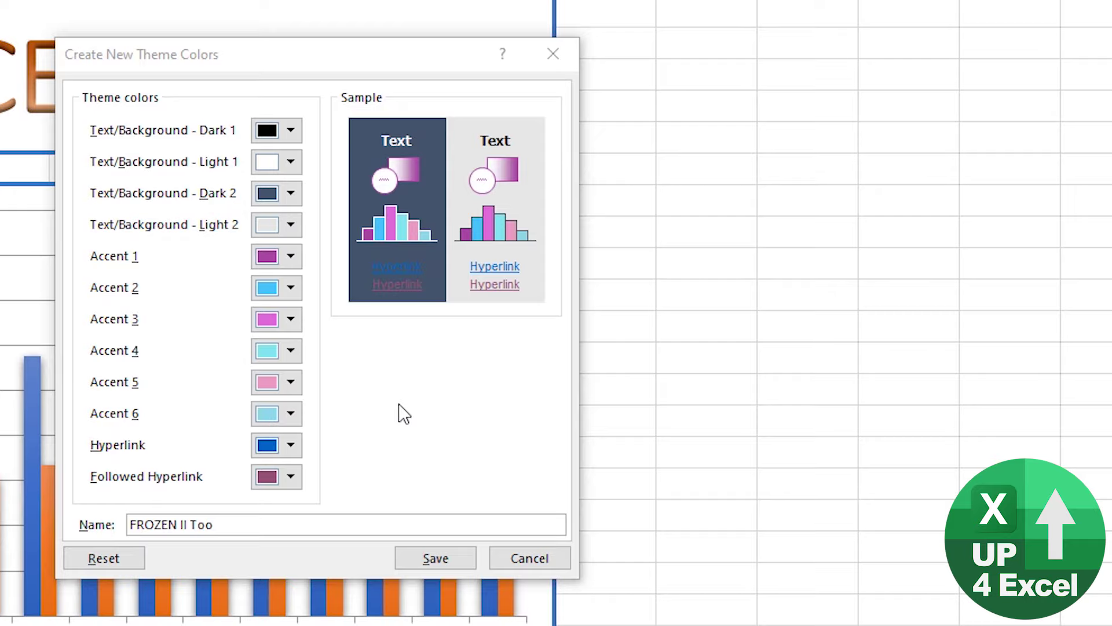
- Rename the new theme color set as Temp and save it
{"action": "left_click", "coordinate": [248, 523]}
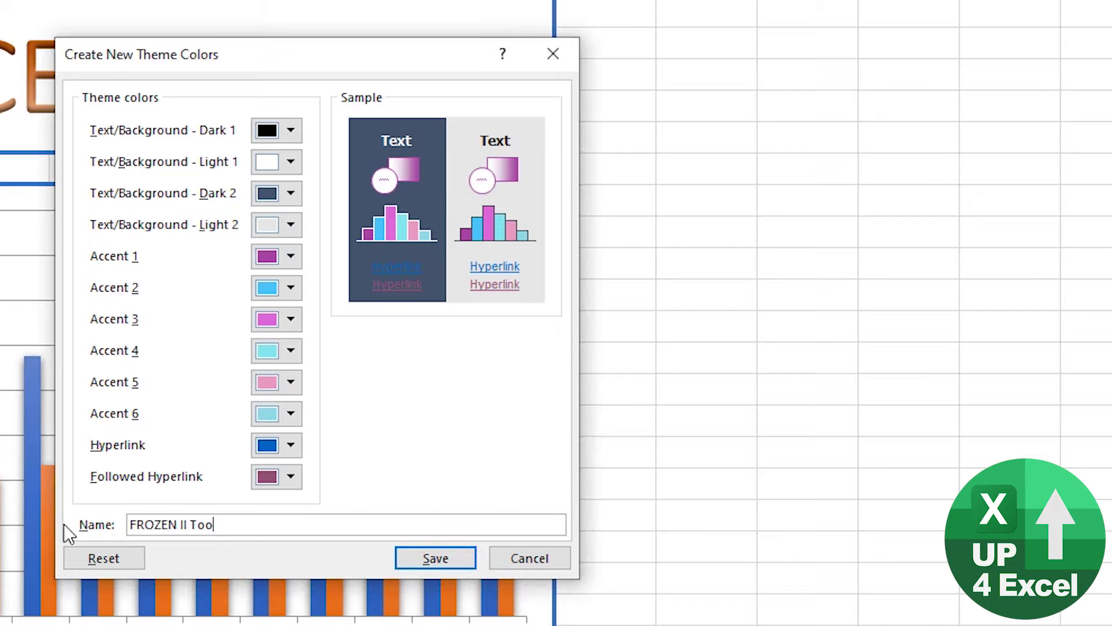
{"action": "left_click_drag", "start_coordinate": [329, 526], "coordinate": [78, 499]}
{"action": "type", "text": "Temp"}
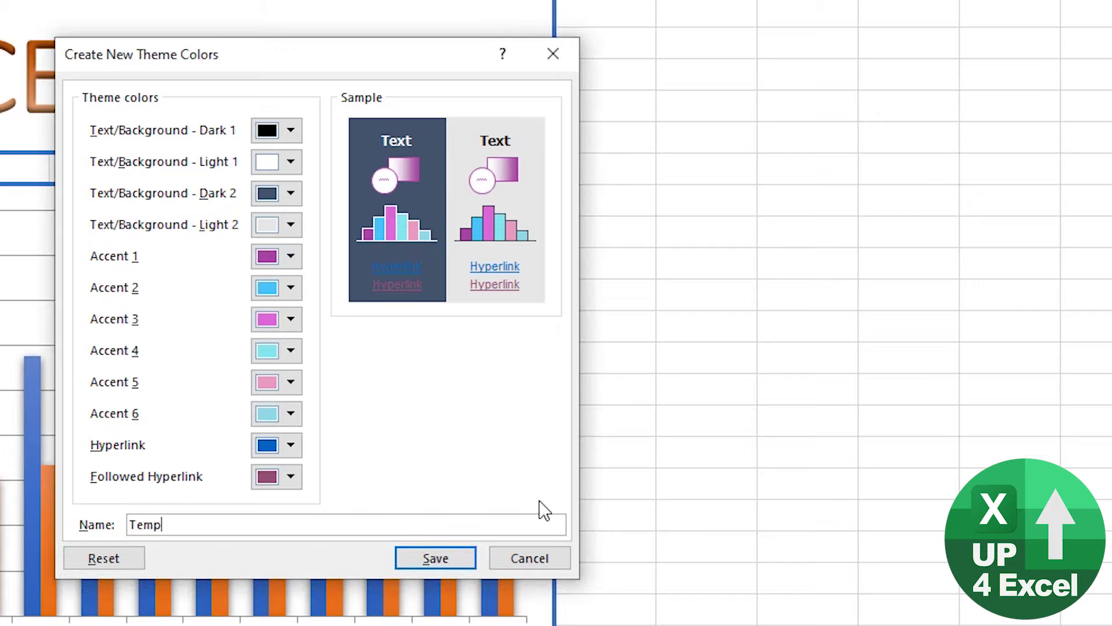
{"action": "left_click", "coordinate": [446, 559]}
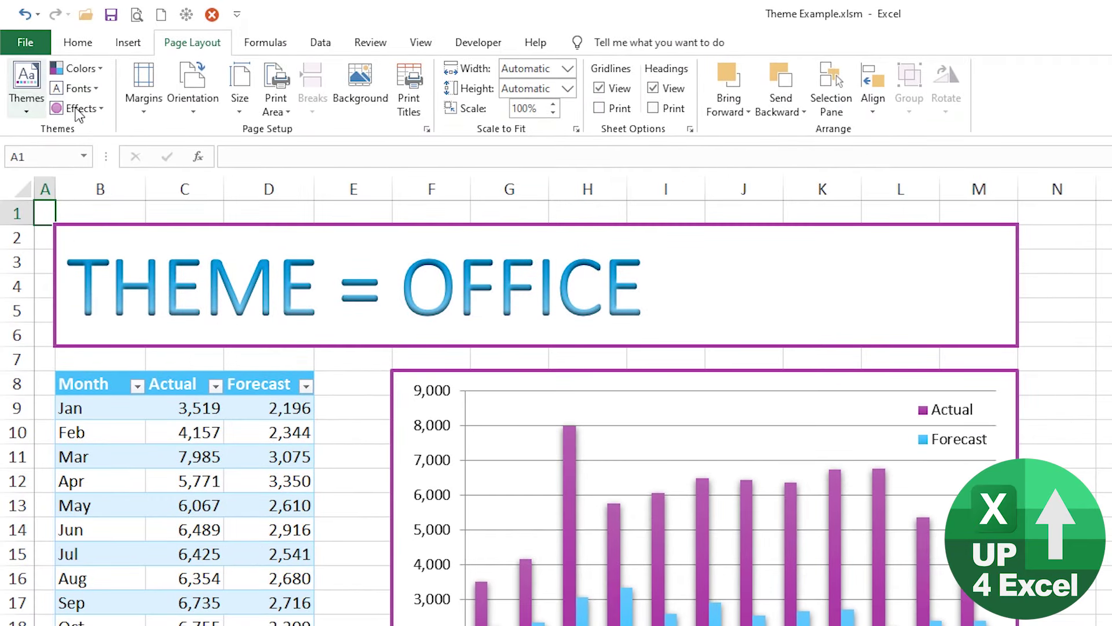
- Start another custom theme color set and change Text/Background - Dark 2 to the darkest shade of the Accent 6 color
{"action": "left_click", "coordinate": [77, 68]}
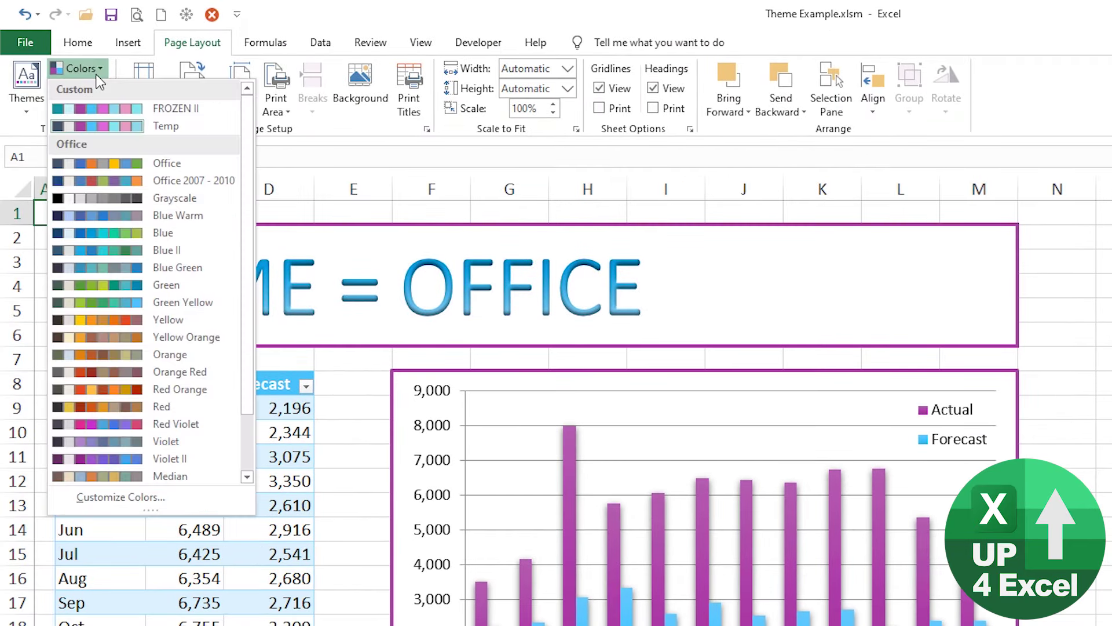
{"action": "left_click", "coordinate": [106, 495]}
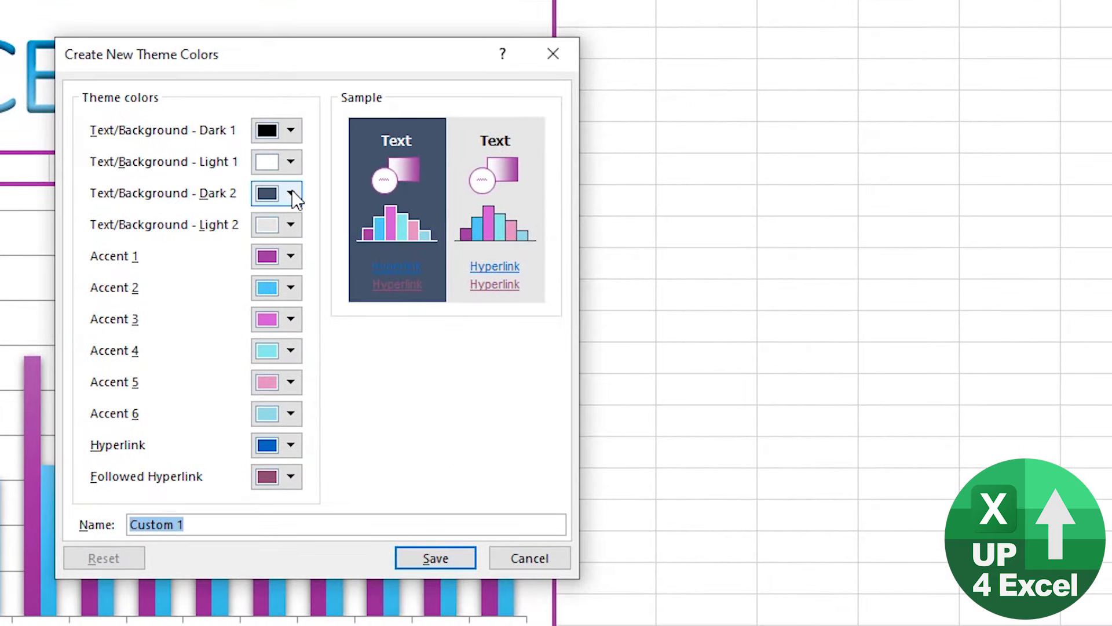
{"action": "left_click", "coordinate": [358, 217]}
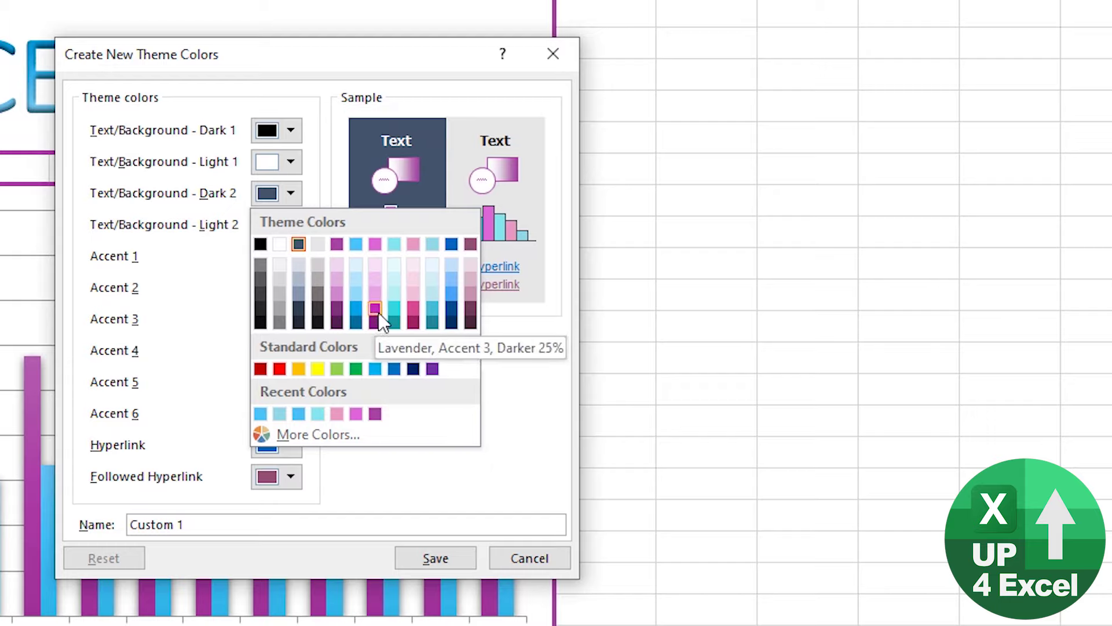
{"action": "left_click", "coordinate": [431, 322]}
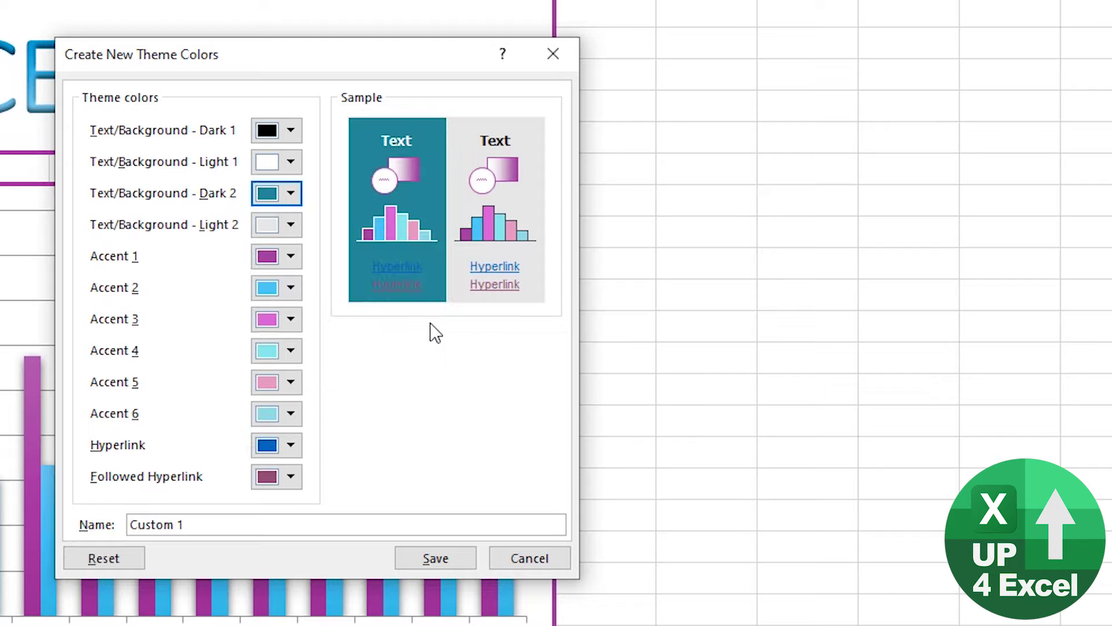
- Set Text/Background - Light 2 to the lightest tint of the Accent 6 color
{"action": "left_click", "coordinate": [291, 225]}
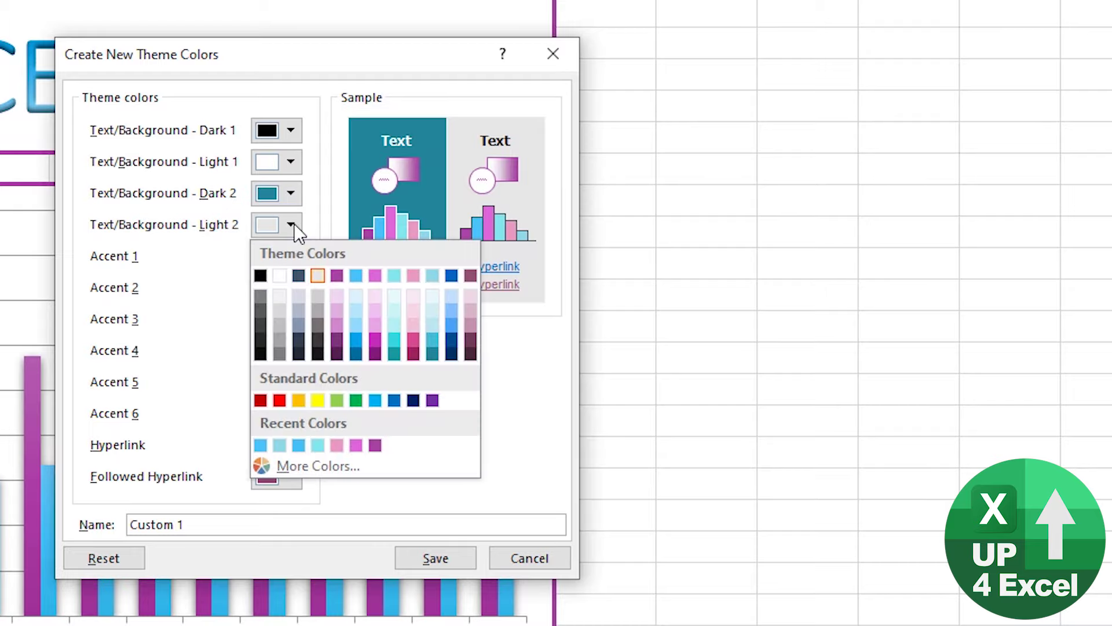
{"action": "left_click", "coordinate": [438, 317]}
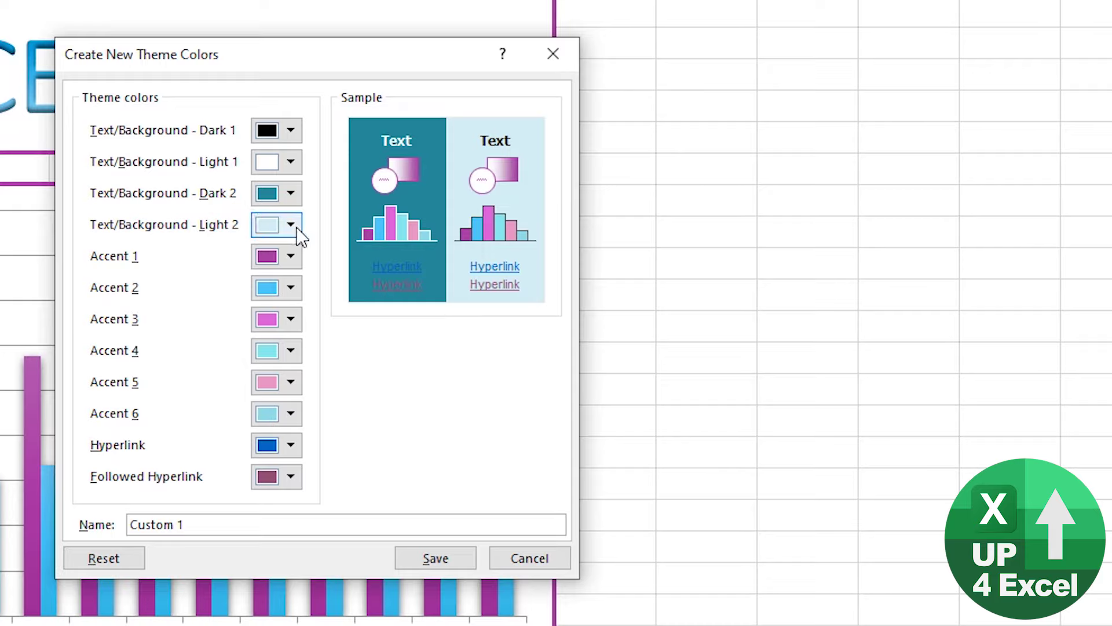
{"action": "left_click", "coordinate": [291, 226]}
{"action": "left_click", "coordinate": [431, 298]}
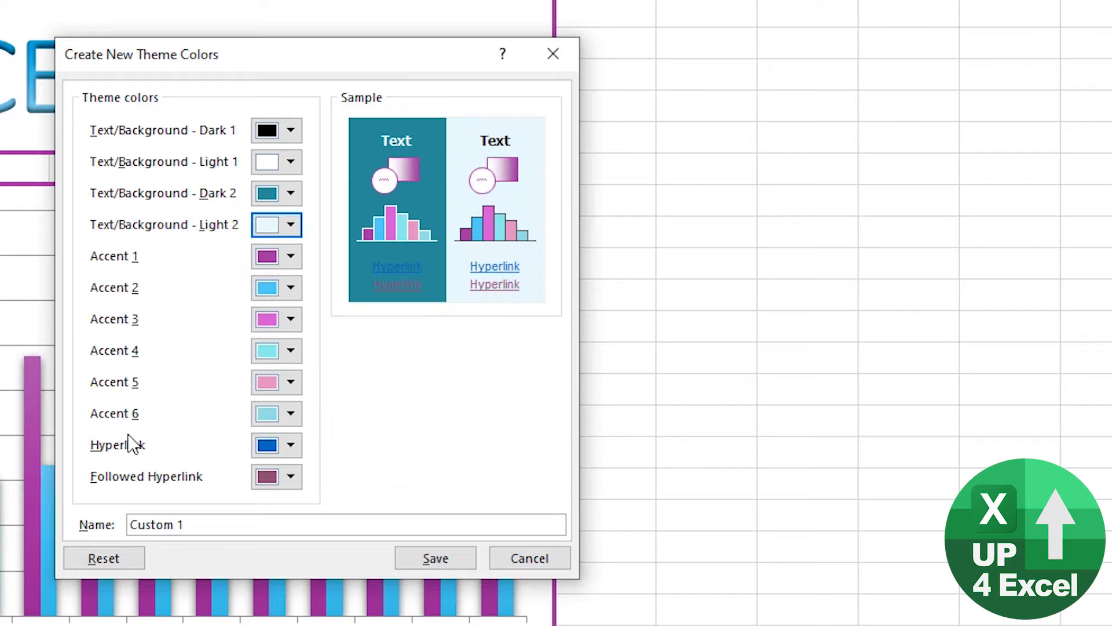
- Set the Hyperlink color to the second-darkest shade of the Accent 2 blue and Followed Hyperlink to a dark purple
{"action": "left_click", "coordinate": [296, 449]}
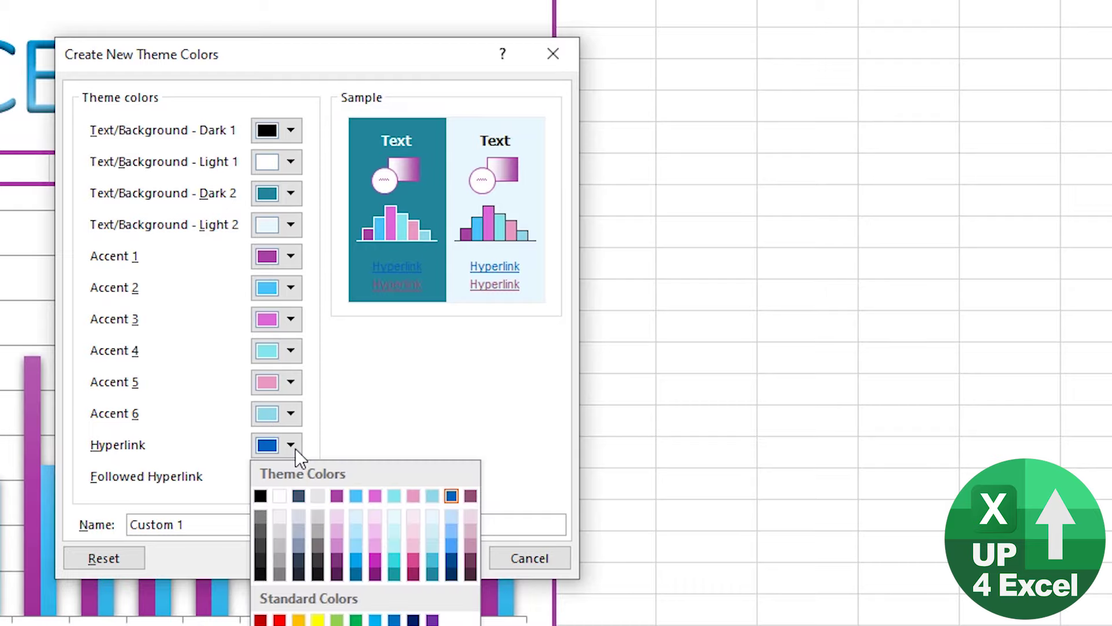
{"action": "left_click", "coordinate": [451, 543]}
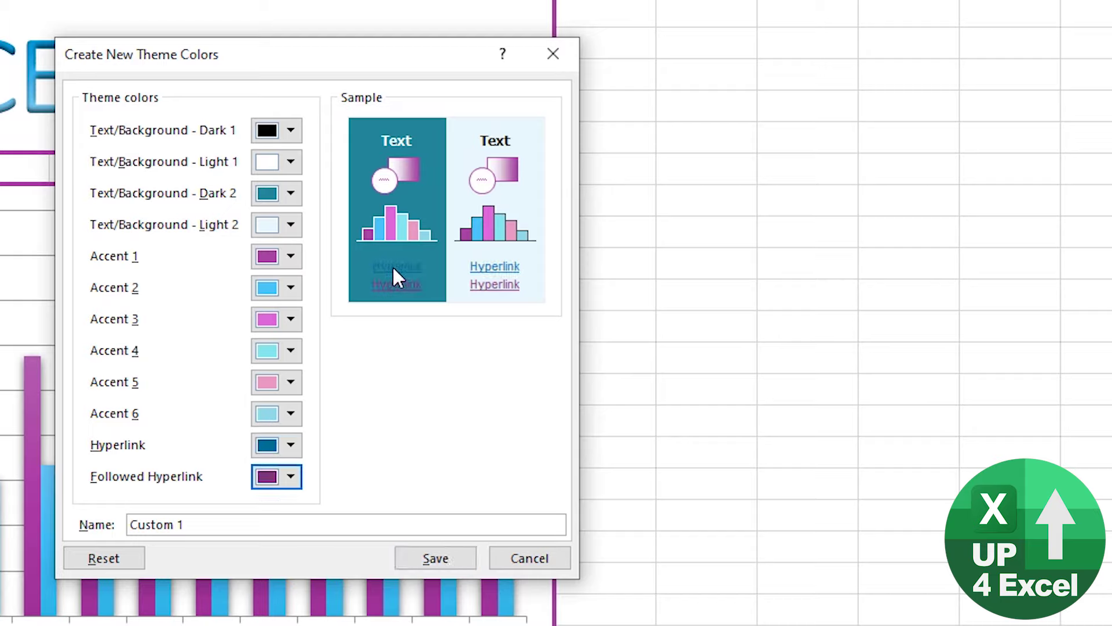
{"action": "left_click", "coordinate": [293, 446]}
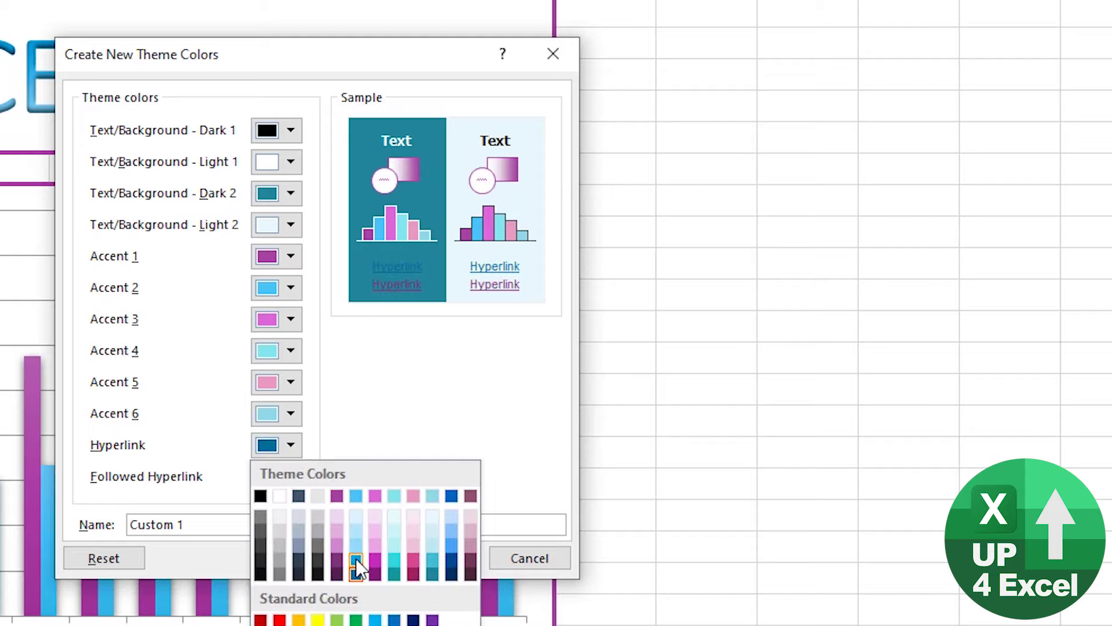
{"action": "left_click", "coordinate": [356, 559]}
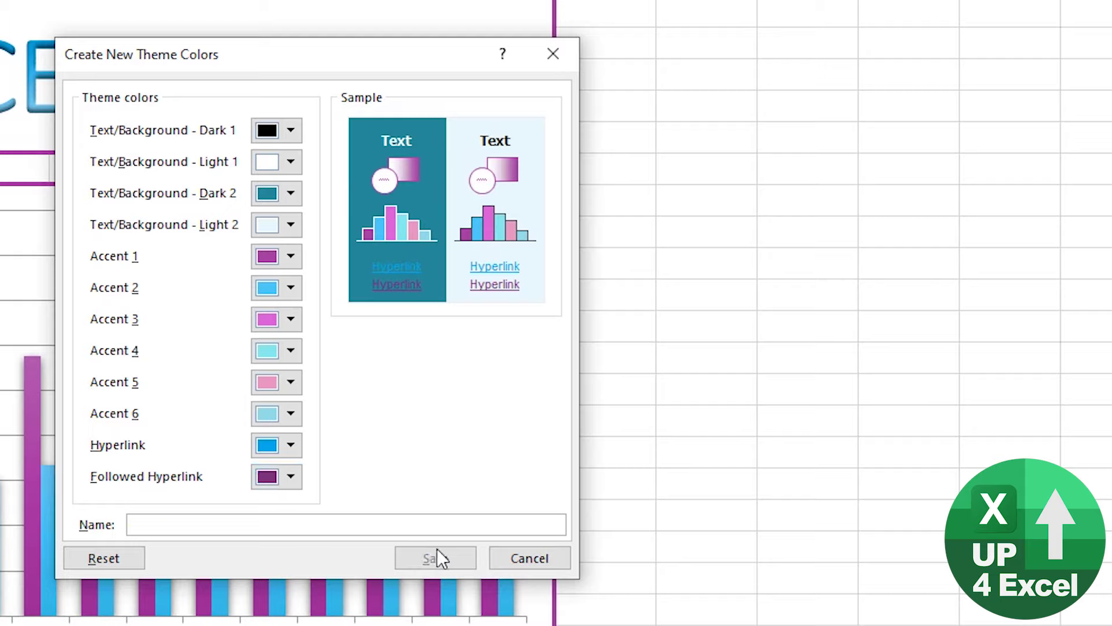
- Replace the default name of the new theme color set with FROXEN
{"action": "type", "text": "F"}
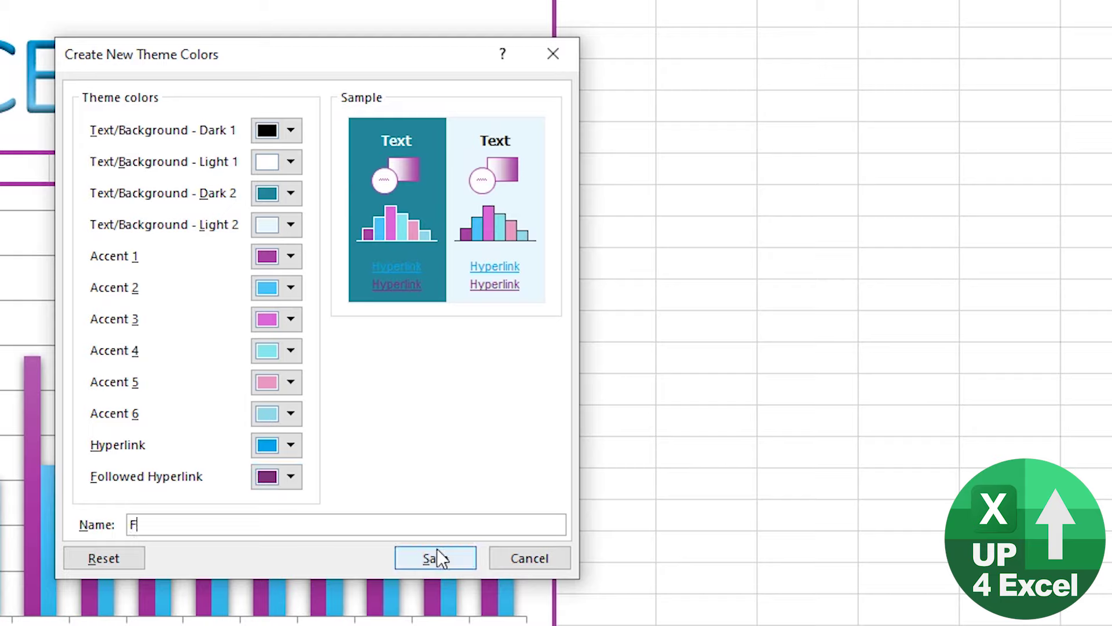
{"action": "type", "text": "ROXEN"}
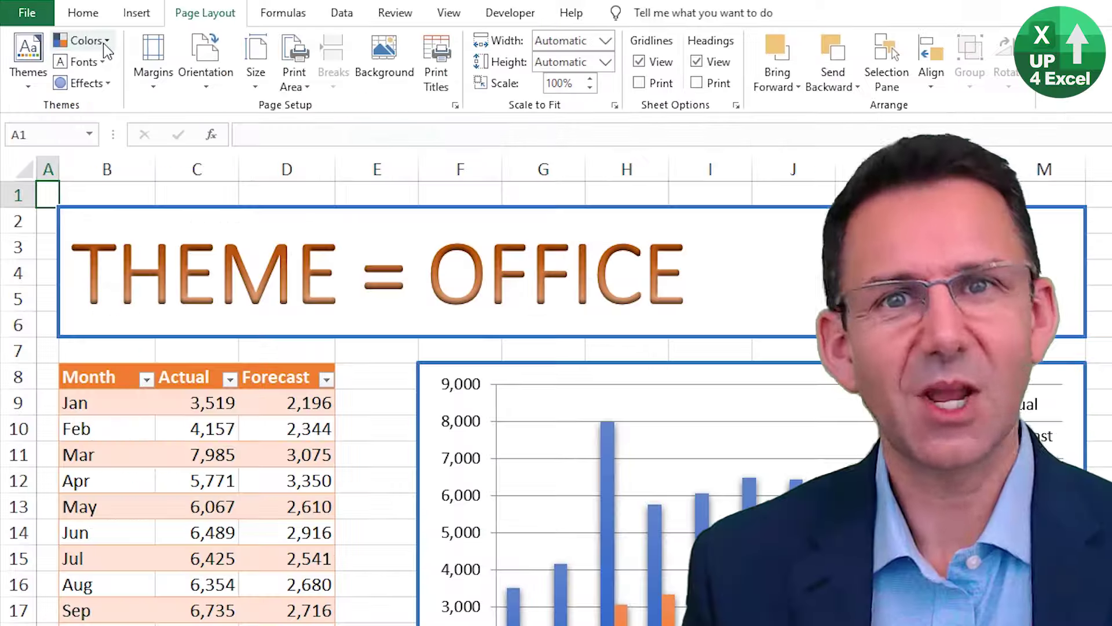
- Open the dialog for creating a new set of custom theme colors
{"action": "left_click", "coordinate": [106, 43]}
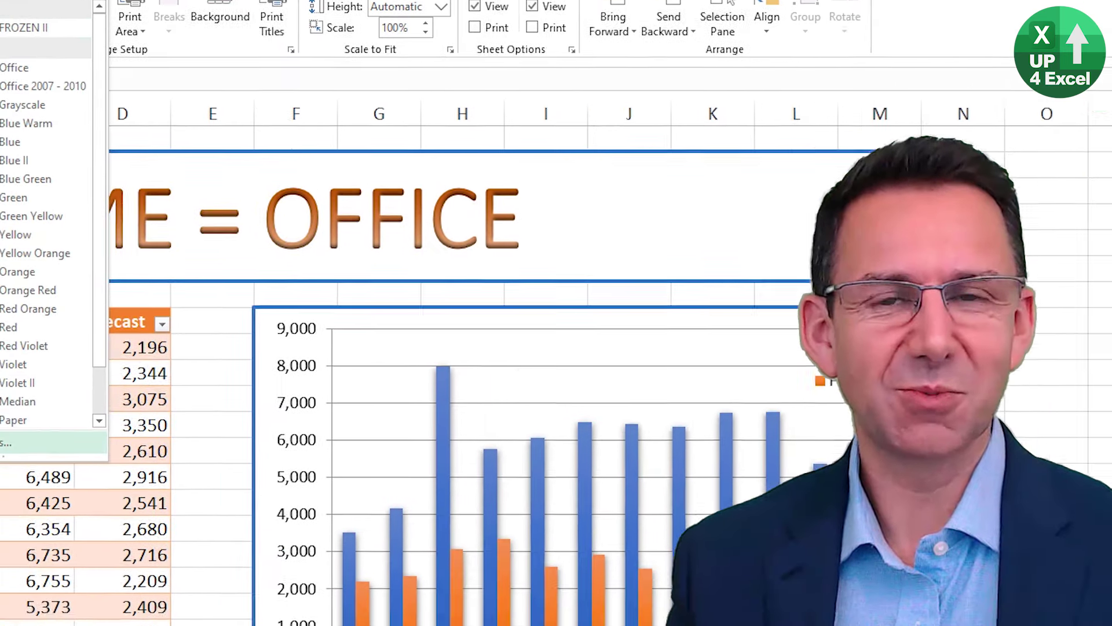
{"action": "left_click", "coordinate": [128, 497]}
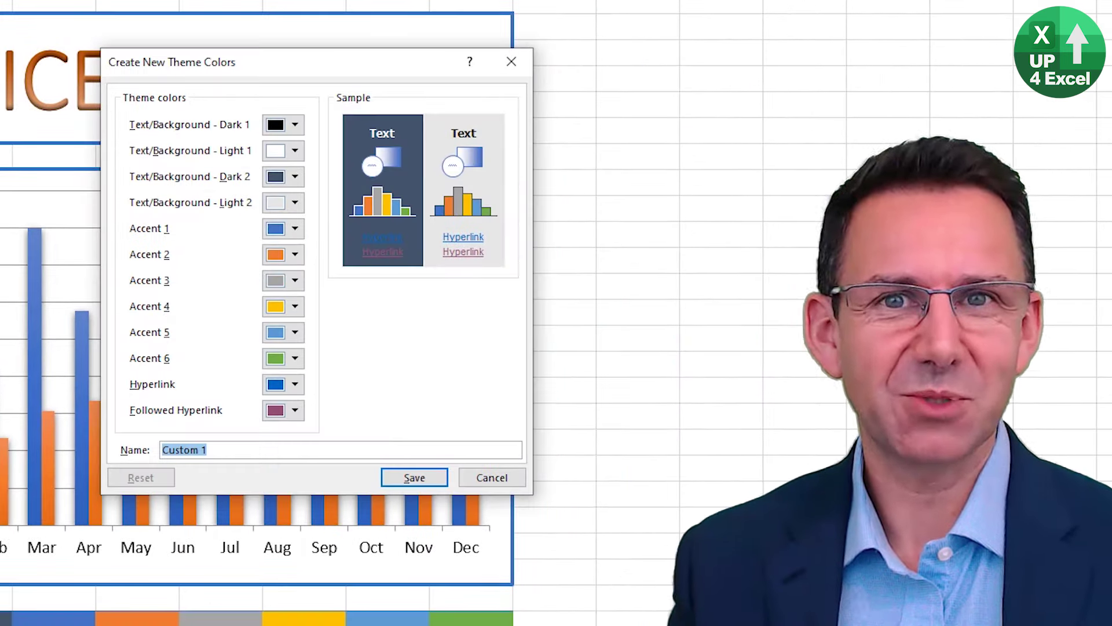